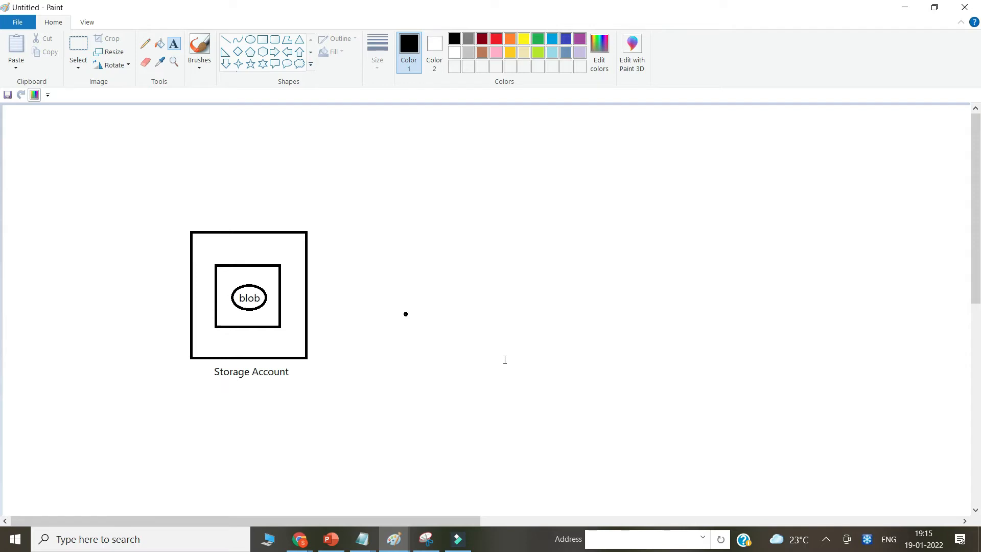
Draw a black rectangle beside the Storage Account diagram and enclose it in a dark red rounded rectangle
left_click(262, 40)
left_click_drag(575, 221, 660, 337)
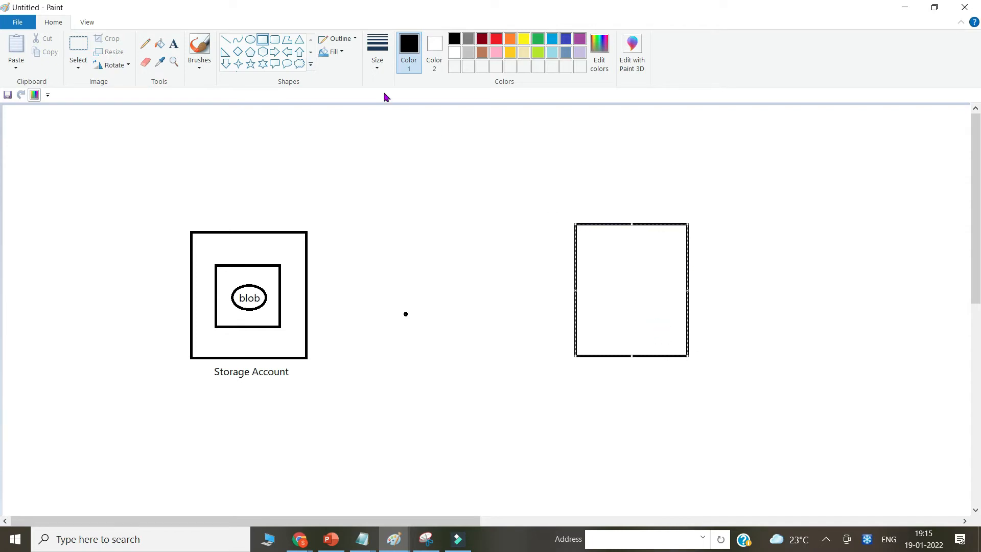
left_click(275, 39)
left_click(482, 39)
left_click_drag(560, 216, 703, 366)
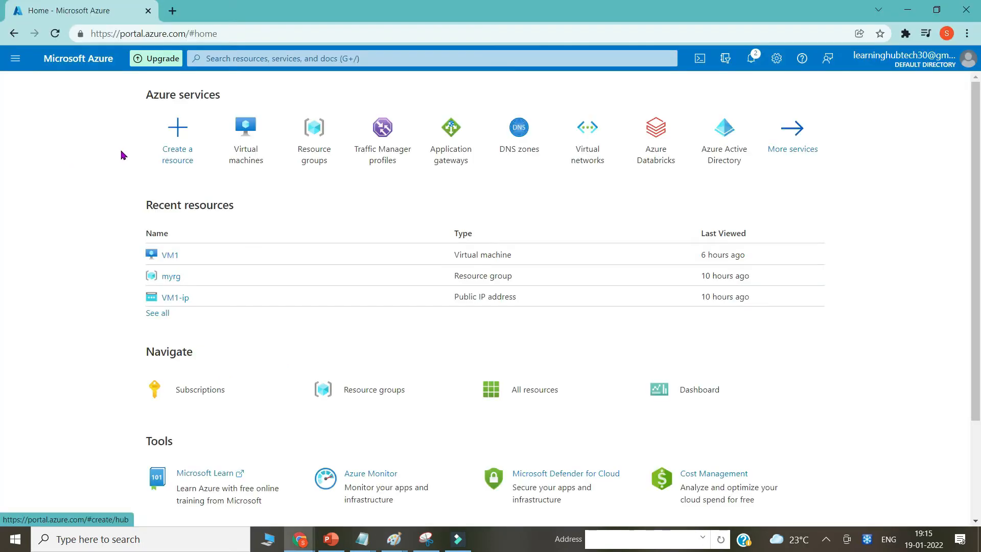
Switch to the Azure portal, search for the Storage accounts service and start creating a storage account
left_click(228, 59)
type("storage")
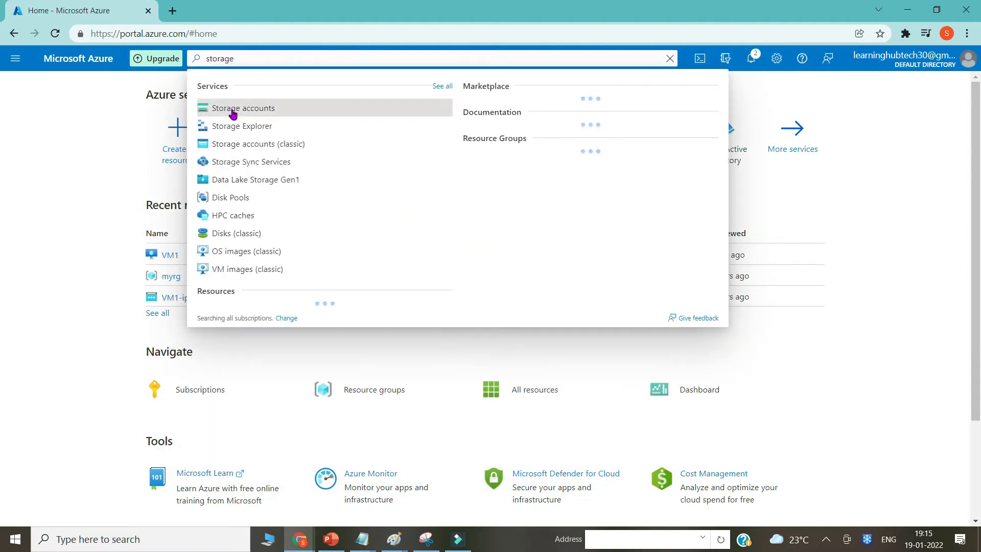
left_click(231, 105)
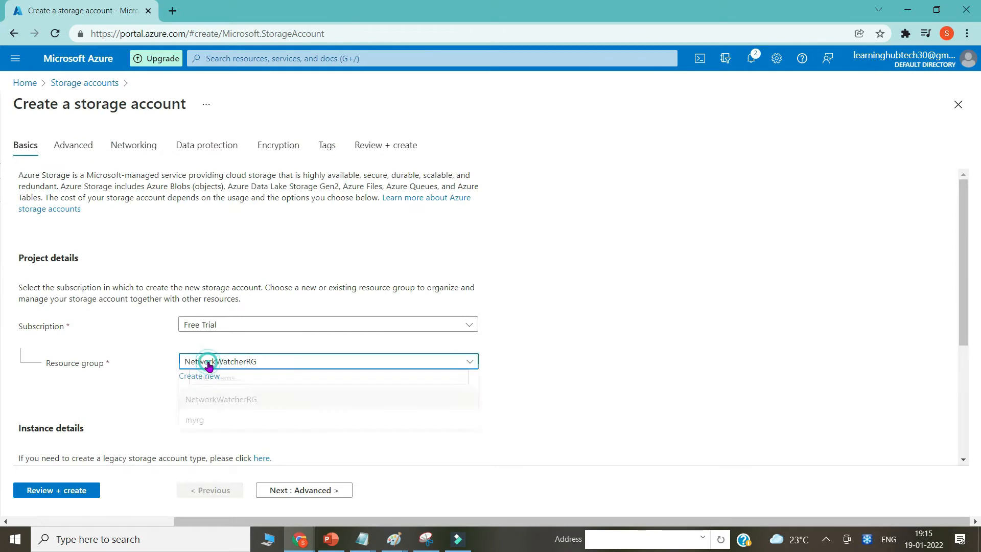
Assign the new storage account to resource group myrg and name it lhstorage0001
left_click(208, 363)
left_click(197, 425)
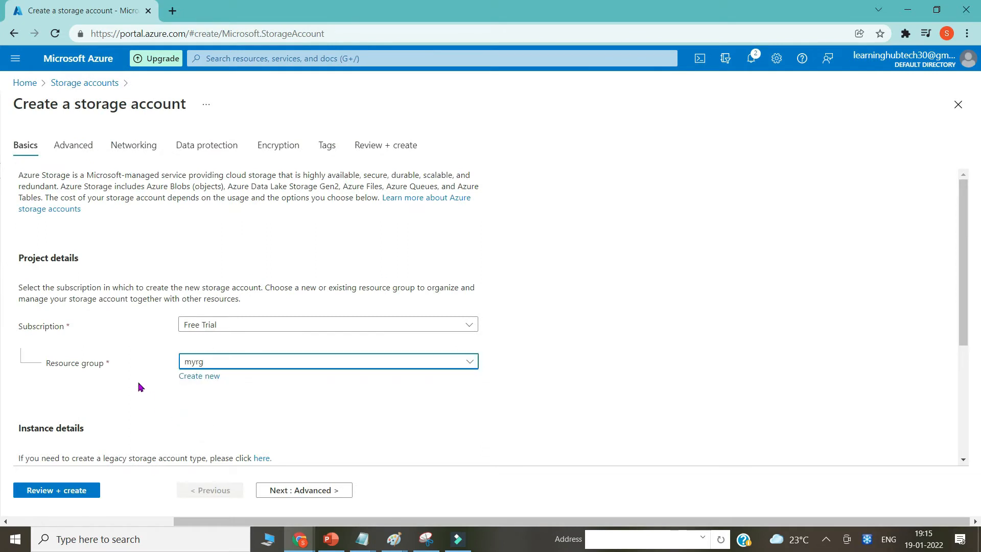
scroll(141, 387, "down", 3)
left_click(201, 356)
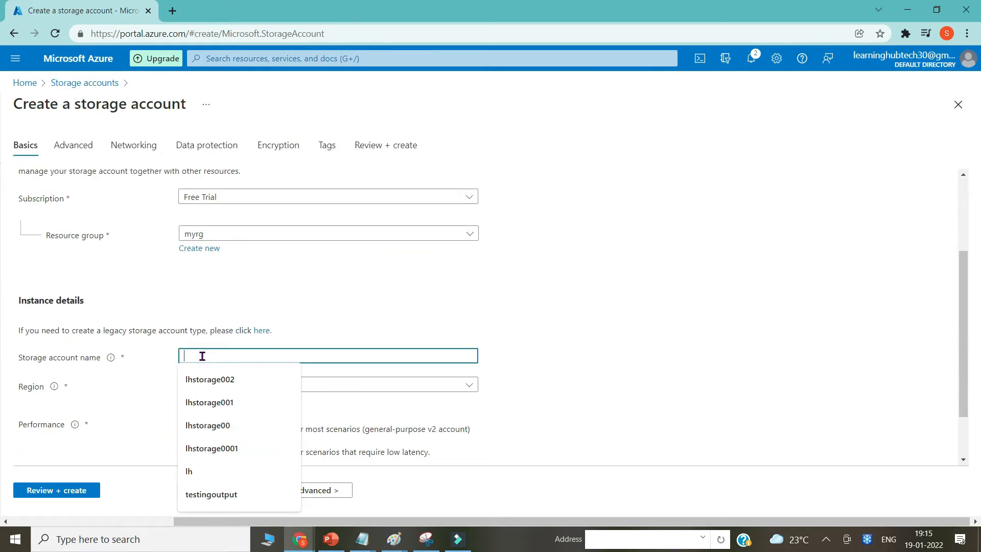
left_click(212, 448)
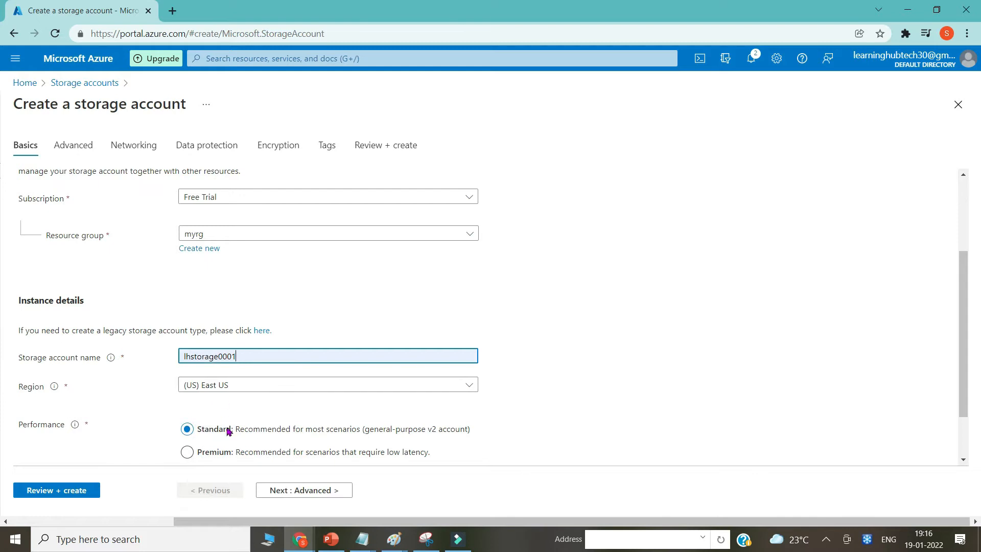
Set the account's region to (US) Central US, then review and deploy it
left_click(222, 393)
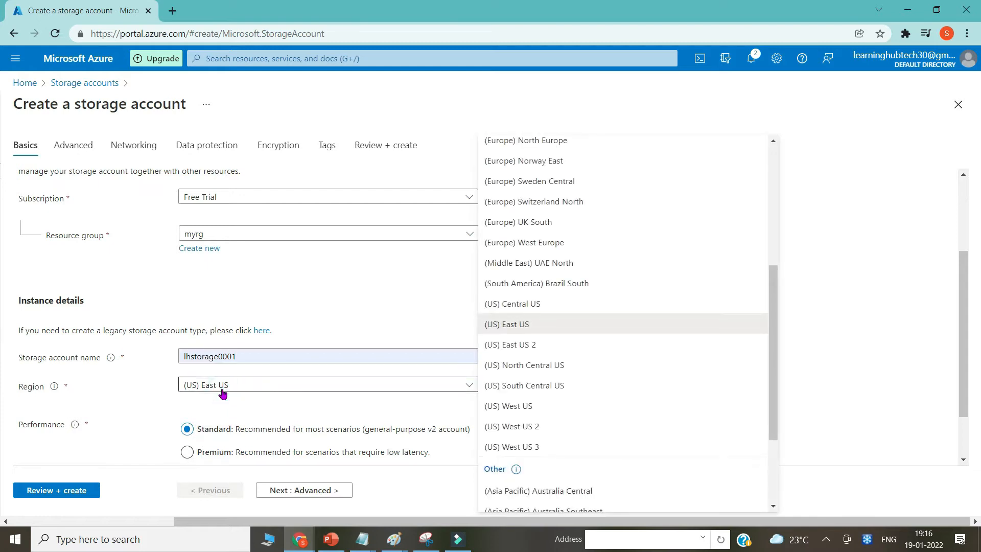
left_click(523, 304)
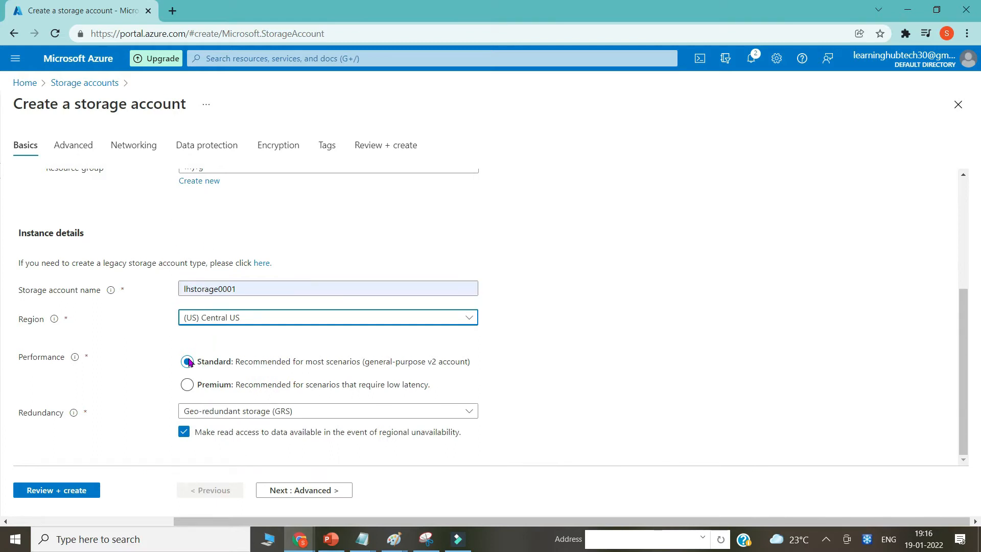
left_click(49, 492)
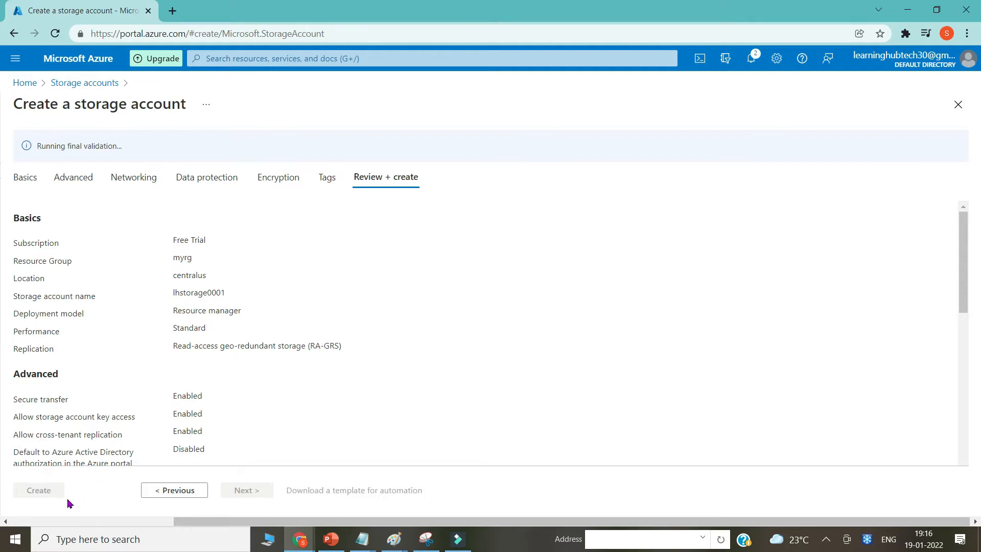
left_click(44, 491)
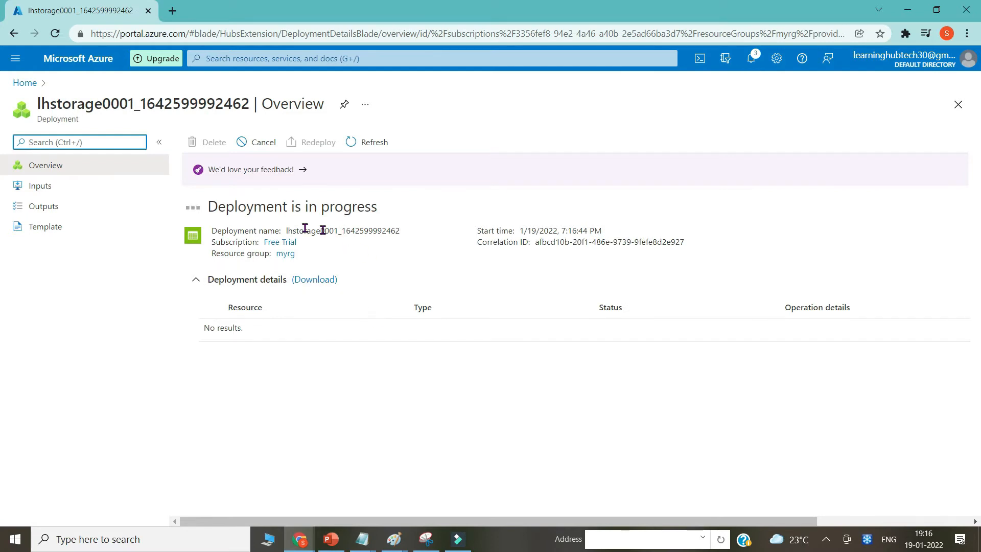
Return to the Storage accounts service and start creating a second storage account
left_click(229, 58)
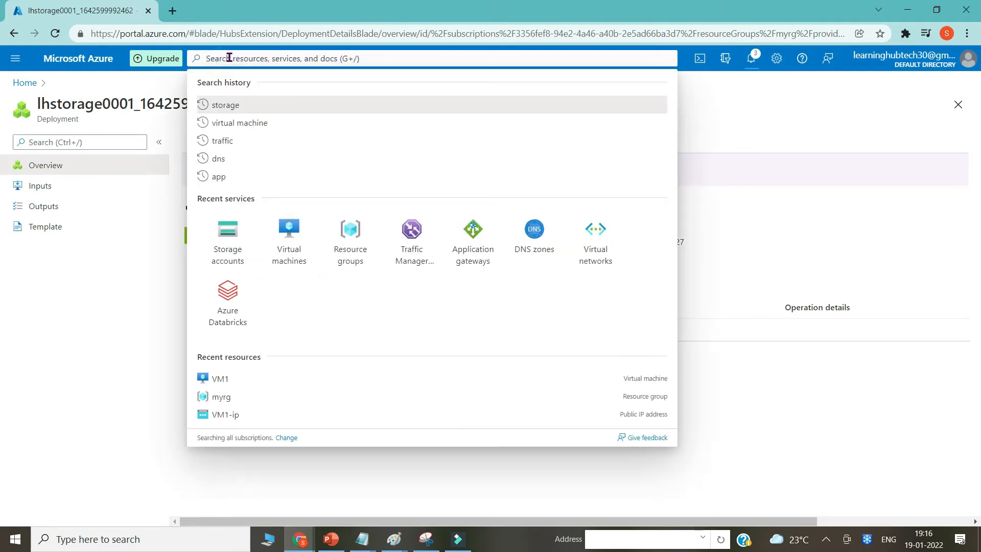
type("stor")
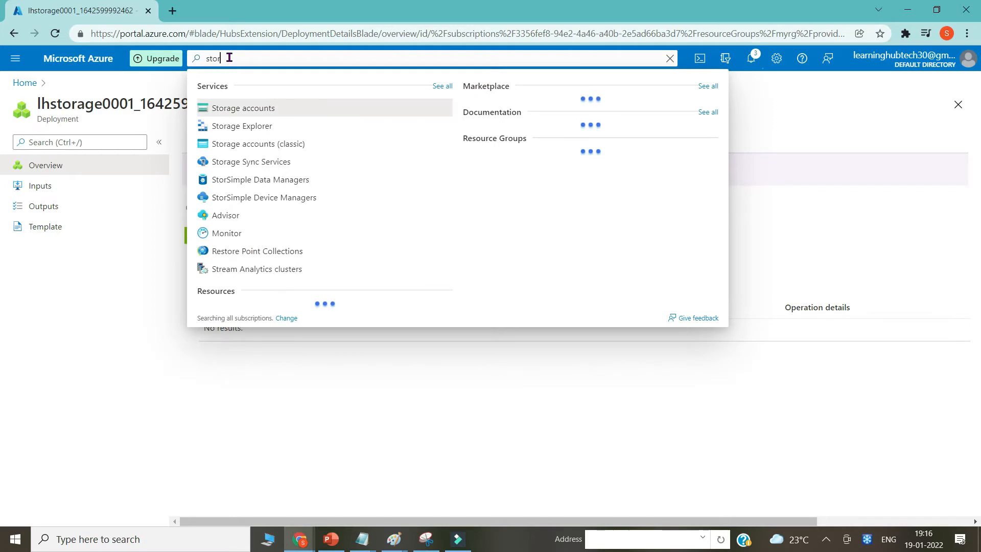
left_click(228, 109)
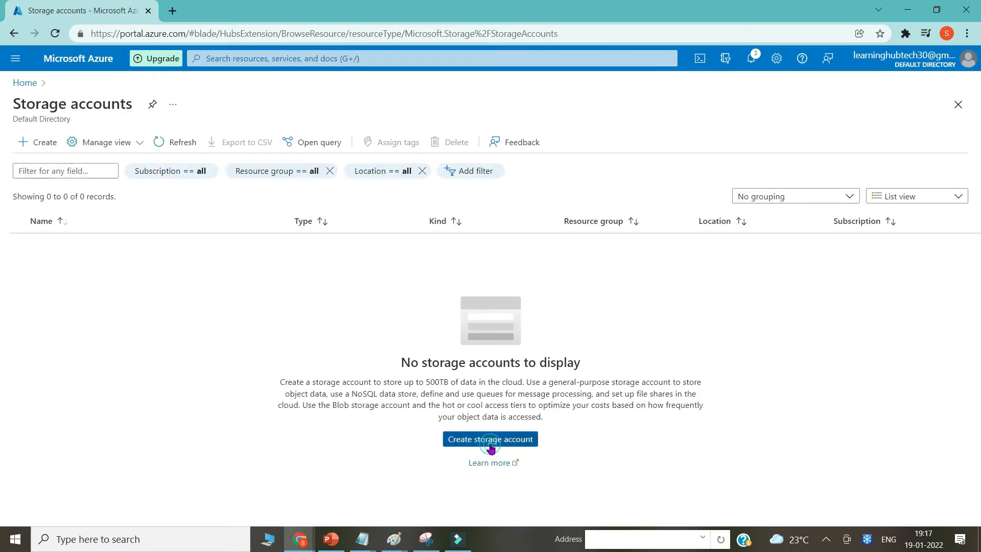
left_click(490, 444)
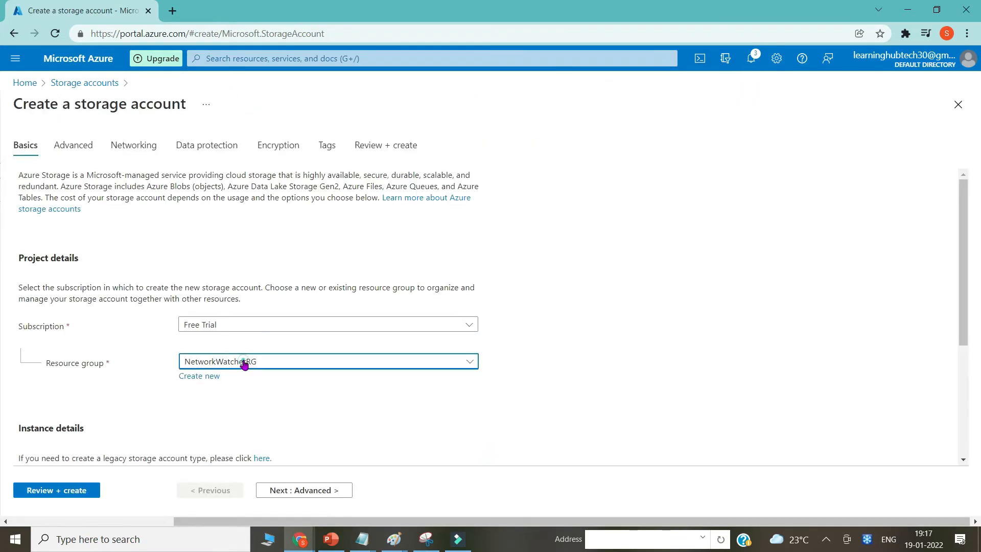
Fill in the second account's basics with resource group myrg, name datalakedemo111 and region (US) Central US
left_click(245, 361)
left_click(206, 426)
scroll(134, 383, "down", 3)
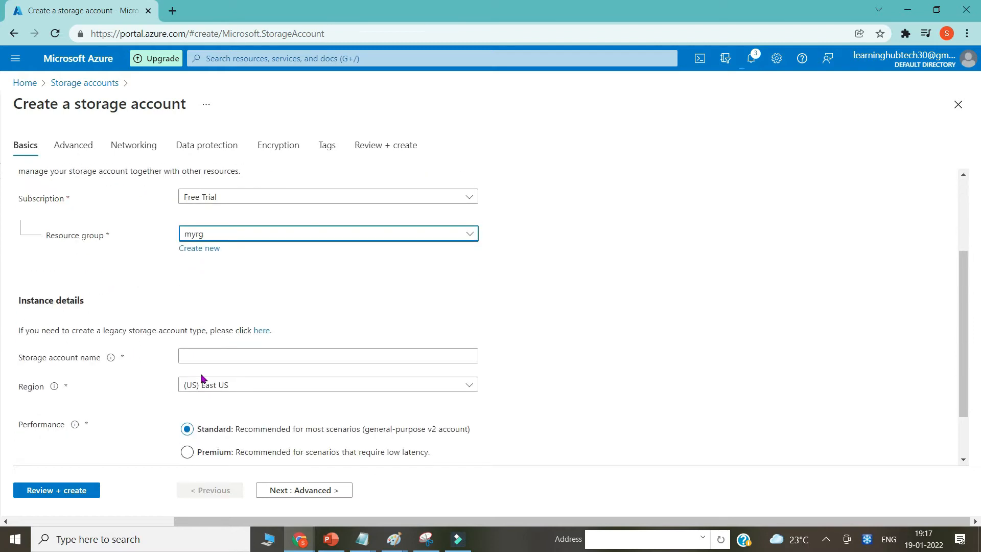
left_click(211, 356)
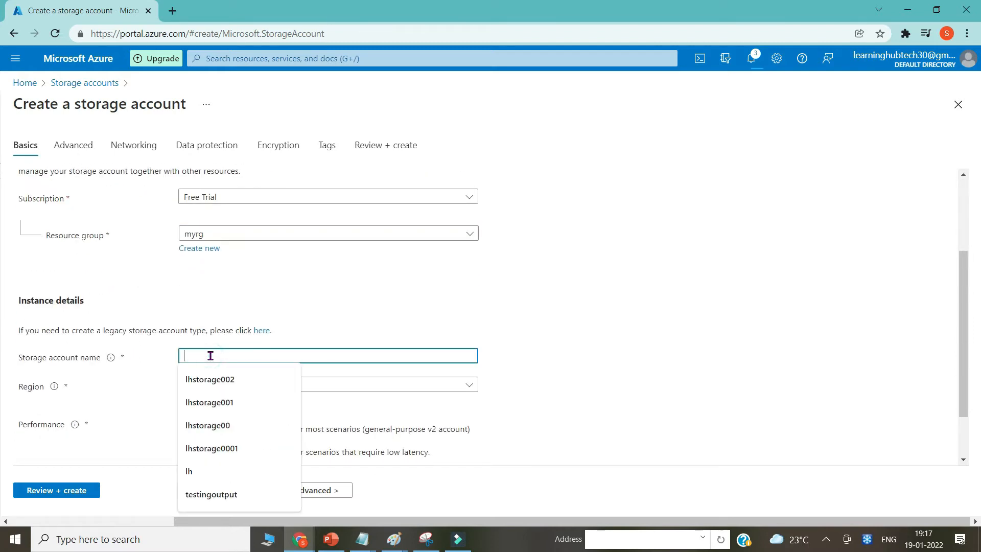
type("datalakedemo111")
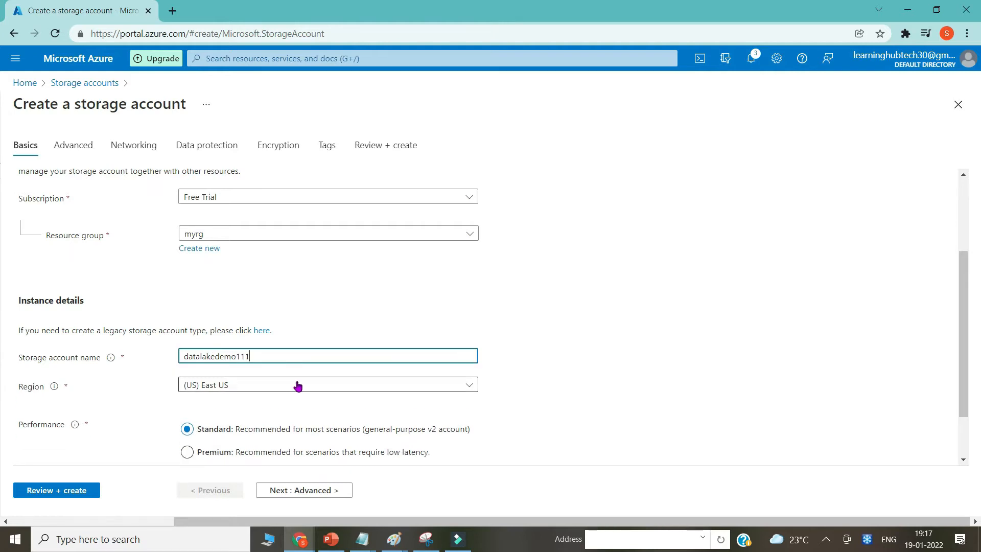
left_click(298, 385)
left_click(553, 306)
scroll(368, 396, "down", 1)
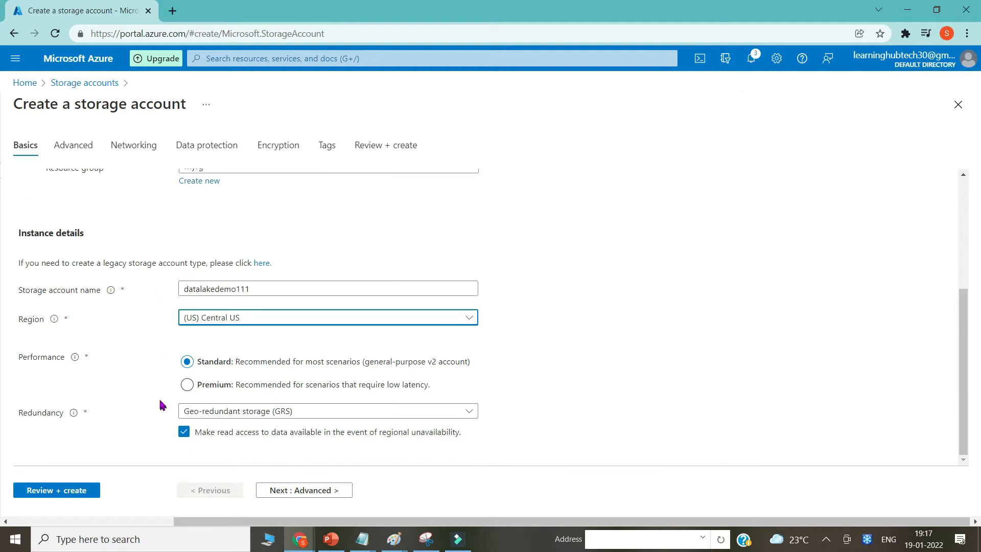
Enable the hierarchical namespace for Data Lake Storage Gen2 in the account's advanced settings
left_click(80, 147)
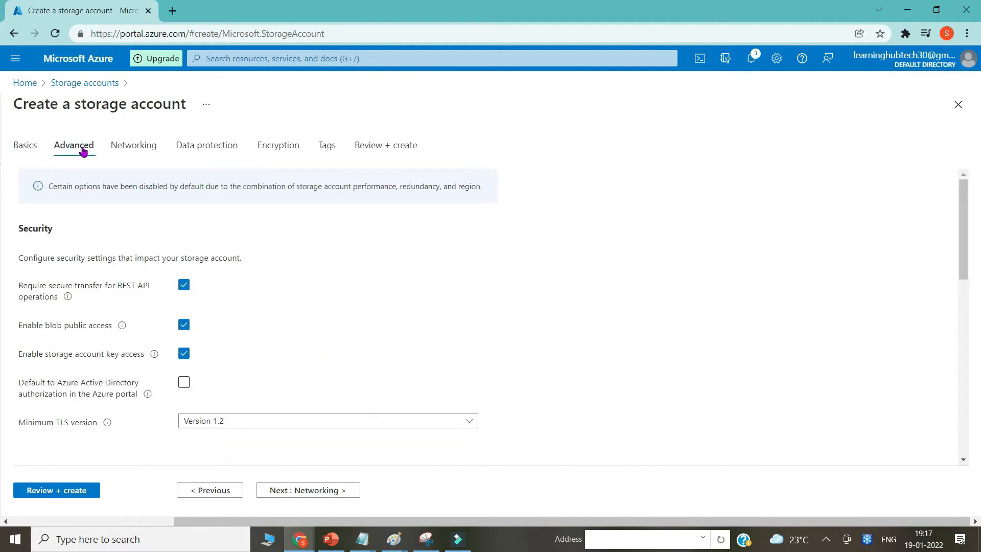
scroll(113, 273, "down", 3)
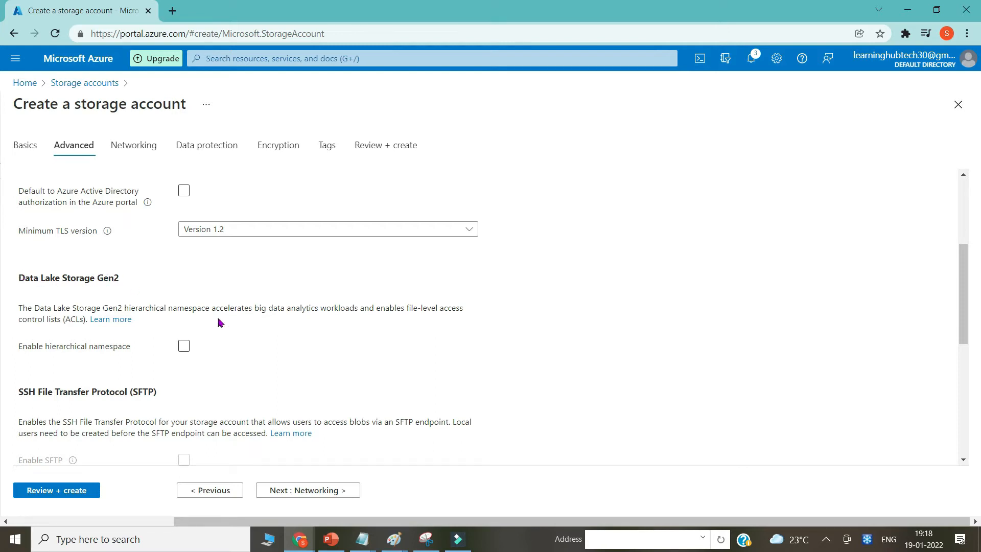
left_click_drag(255, 308, 356, 309)
left_click(184, 346)
Review and deploy the datalakedemo111 storage account, and open the deployed resource
left_click(51, 491)
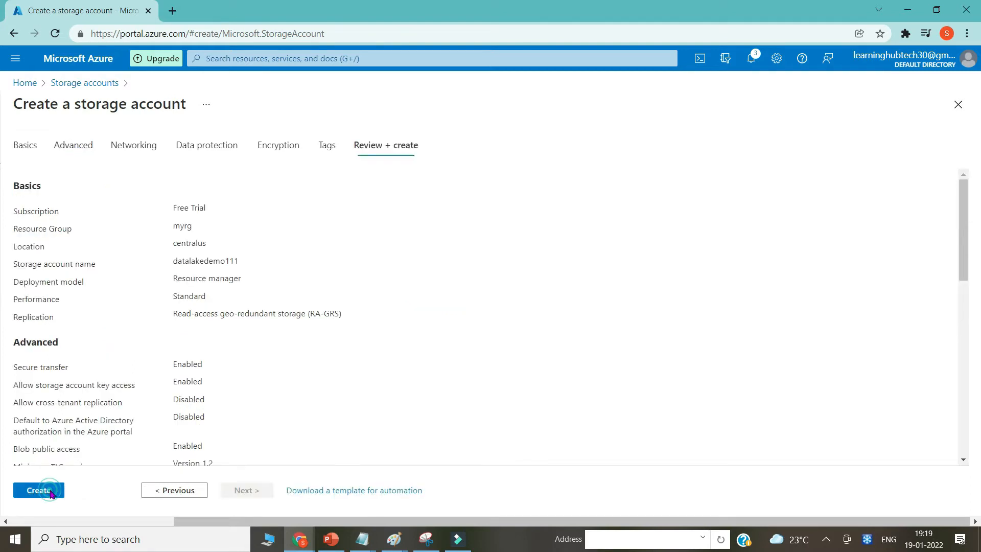
left_click(51, 492)
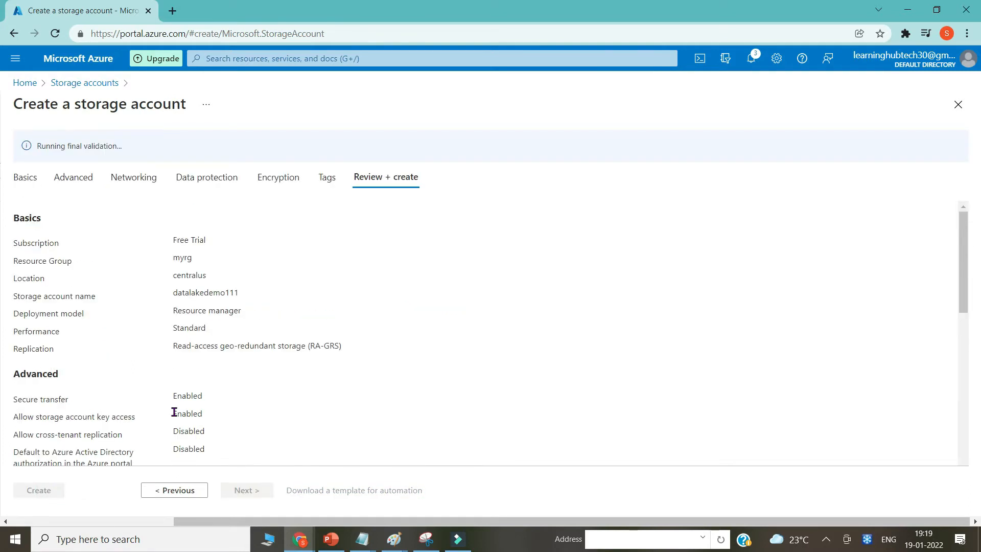
left_click(39, 492)
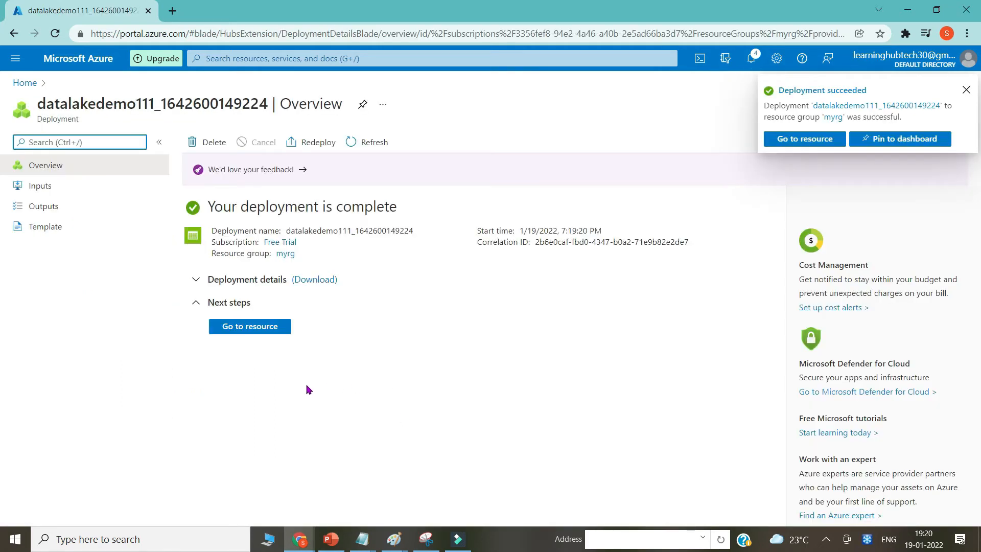
left_click(245, 329)
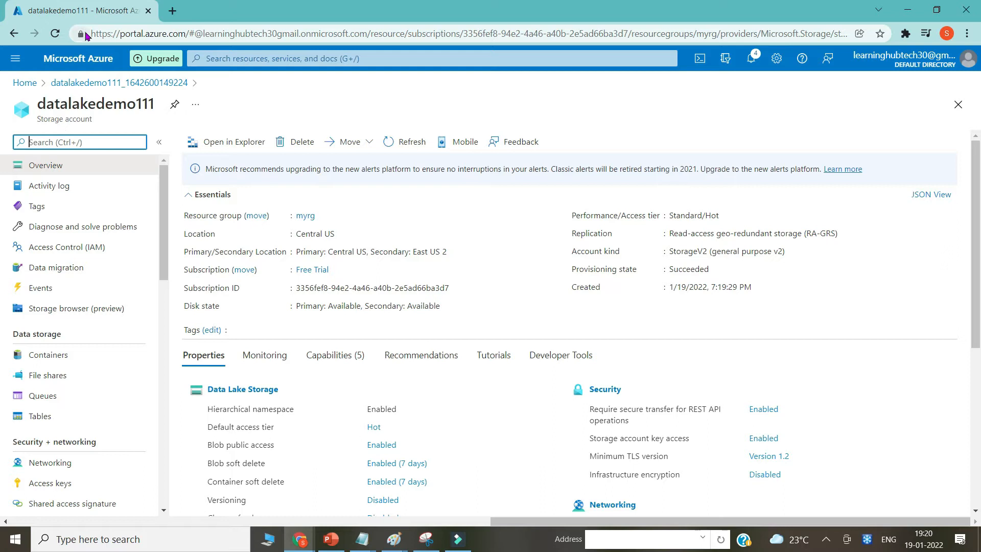
Duplicate the datalakedemo111 browser tab and open the lhstorage0001 storage account in the copy
right_click(85, 10)
left_click(105, 100)
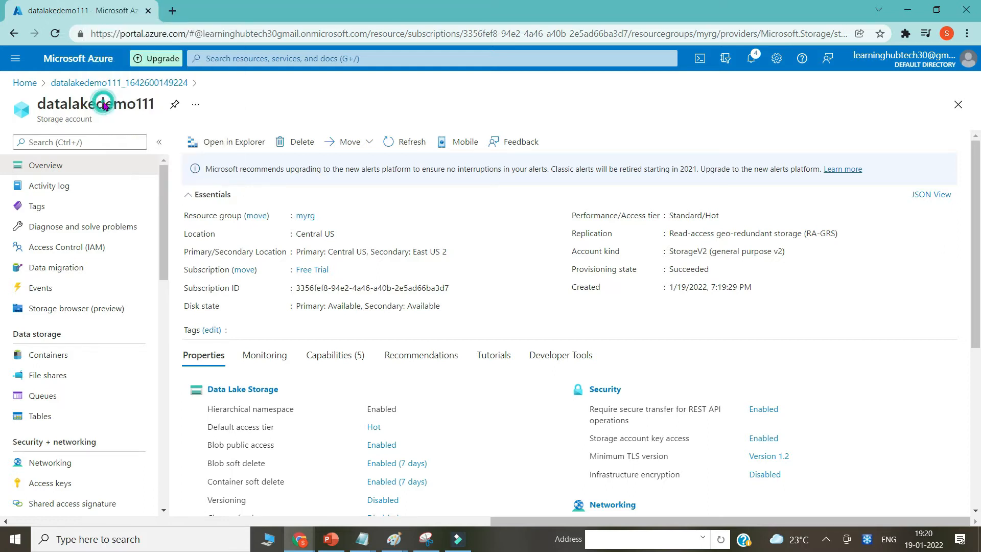
left_click(193, 58)
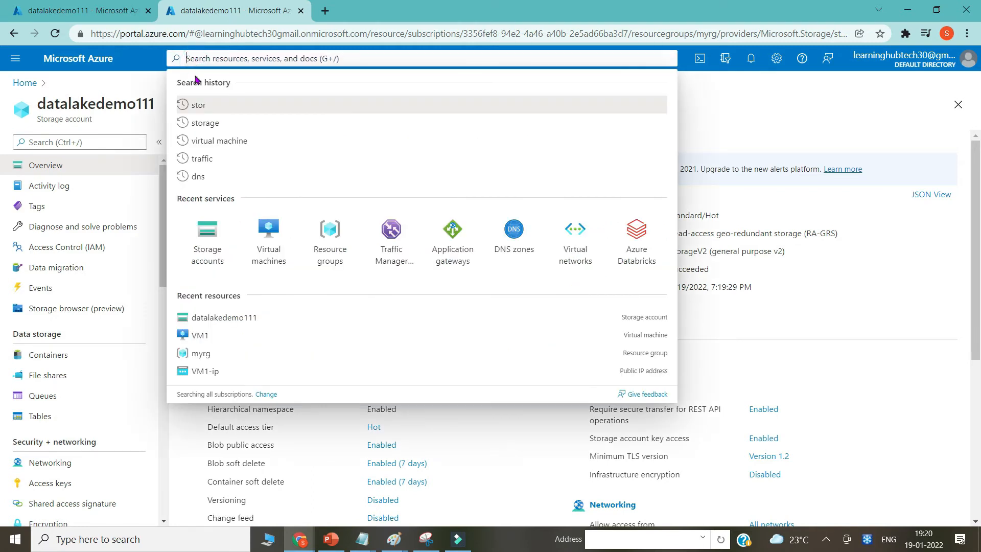
left_click(203, 225)
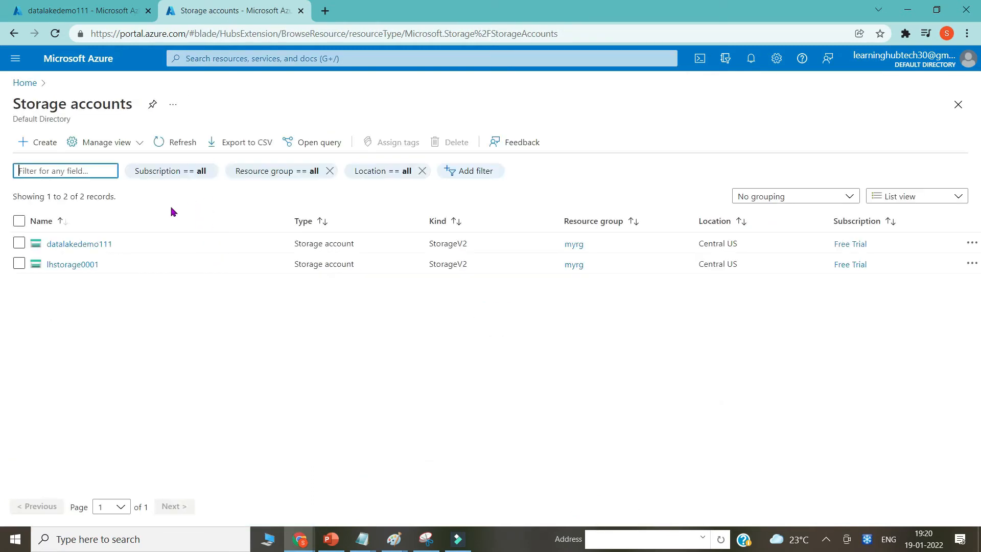
left_click(57, 266)
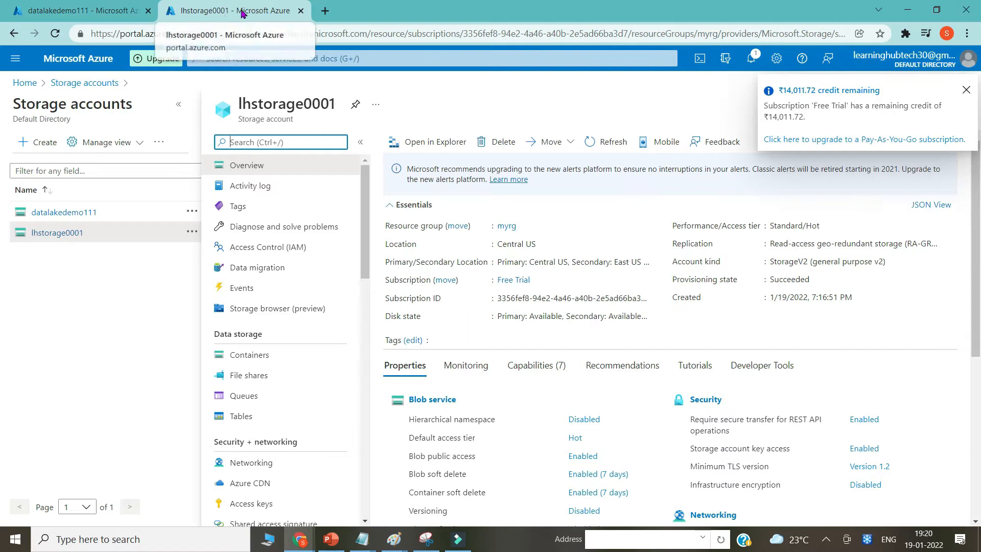
Compare the overview properties of the datalakedemo111 and lhstorage0001 storage accounts
left_click(123, 14)
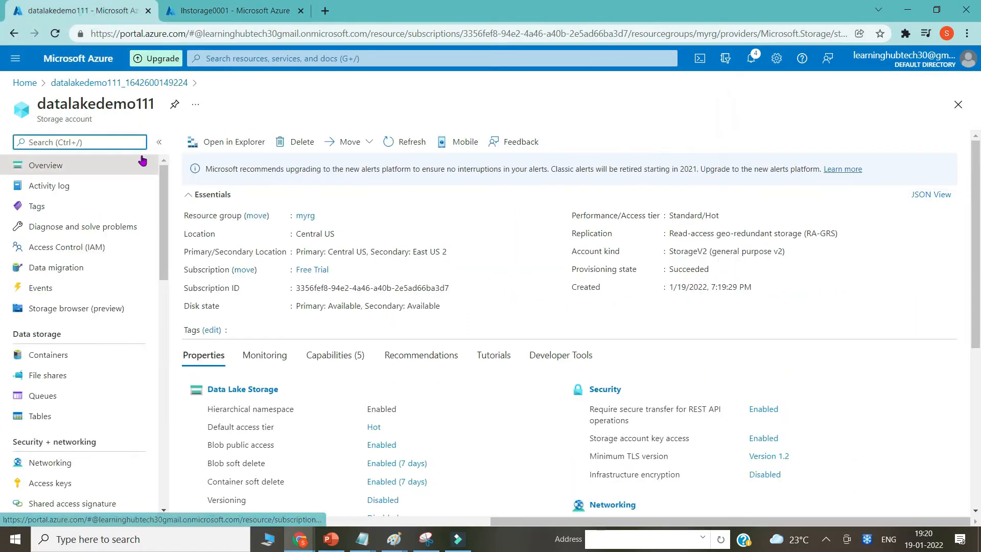
left_click(205, 10)
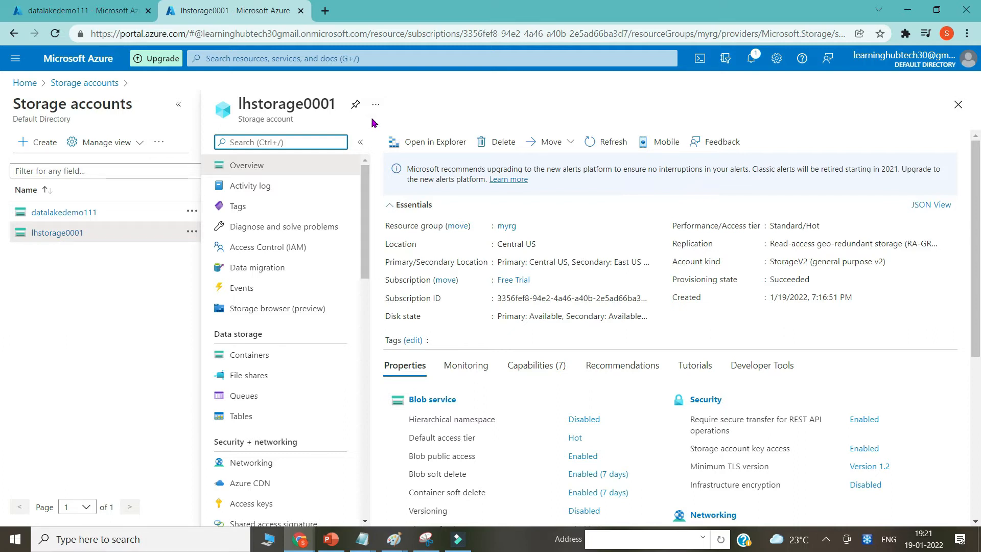
left_click(105, 17)
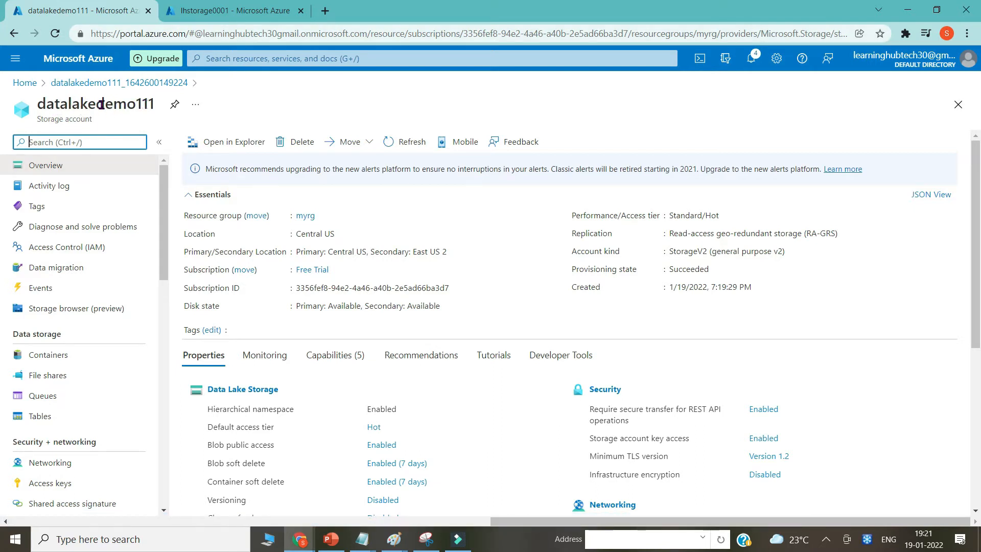
Open the container lists of both datalakedemo111 and lhstorage0001 in their separate browser tabs
left_click(51, 359)
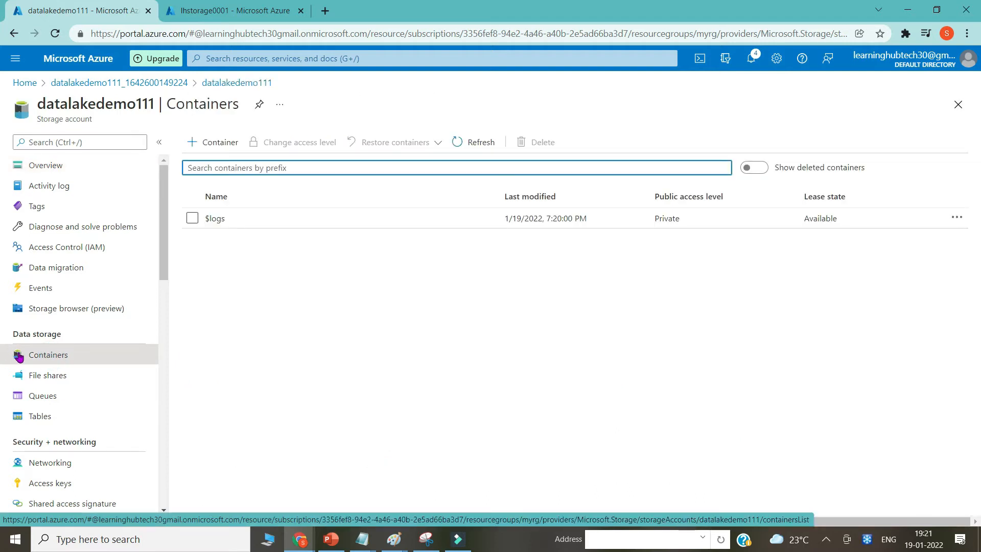
left_click(225, 14)
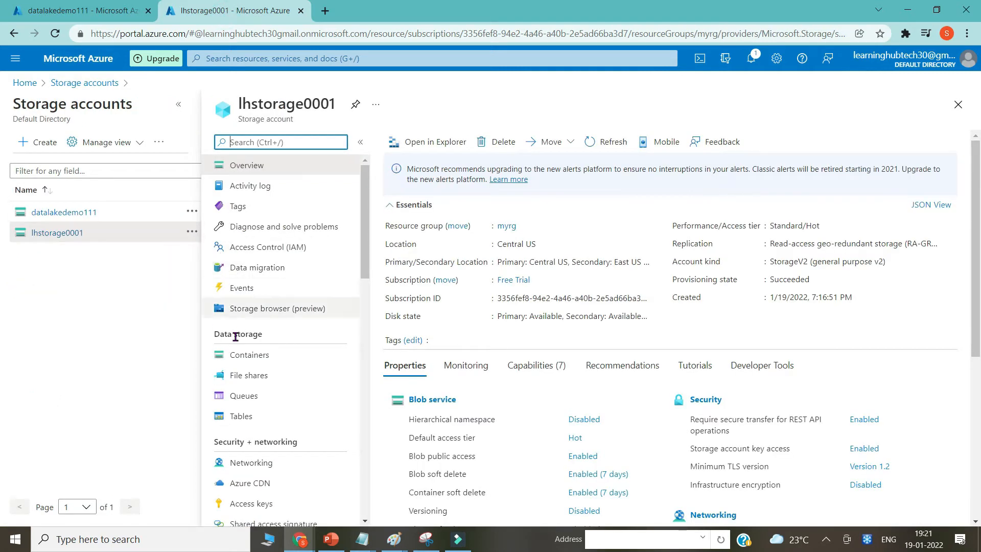
left_click(240, 357)
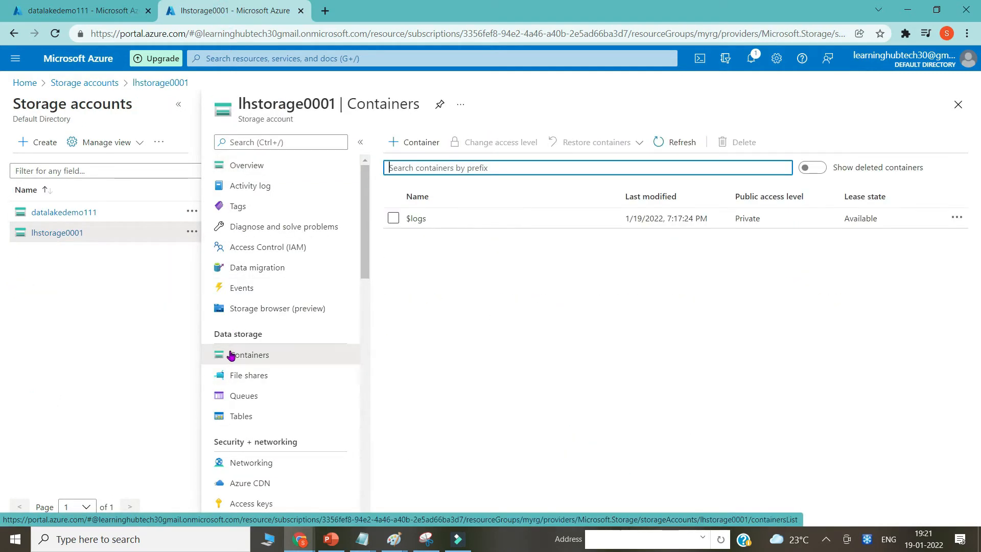
Create a container named demo in the lhstorage0001 storage account and dismiss the notification
left_click(102, 9)
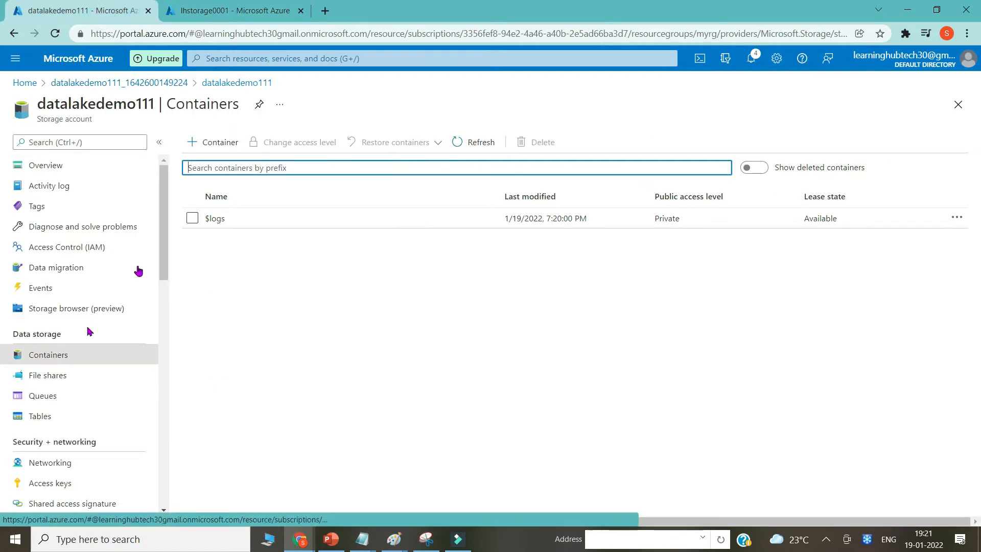
left_click(208, 10)
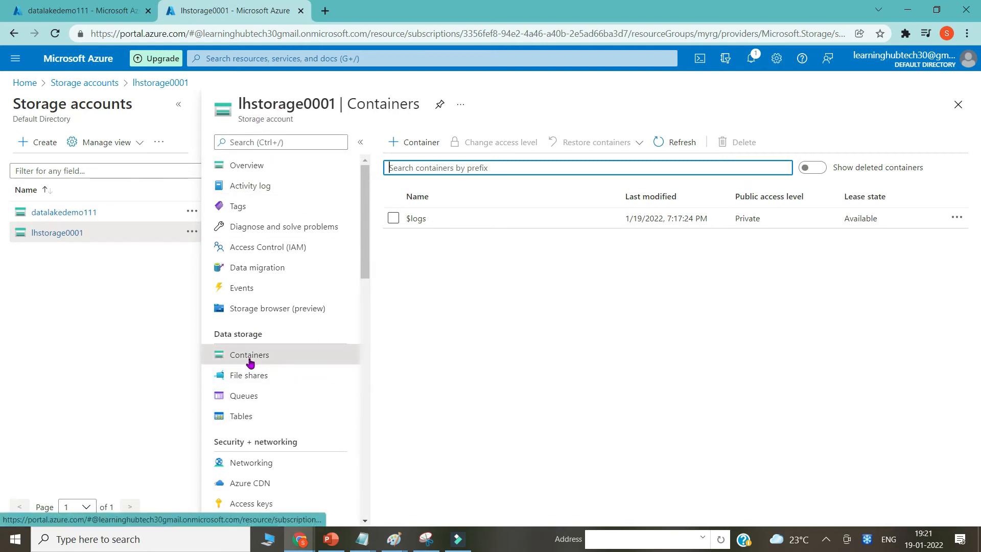
left_click(412, 144)
type("demo")
left_click(843, 506)
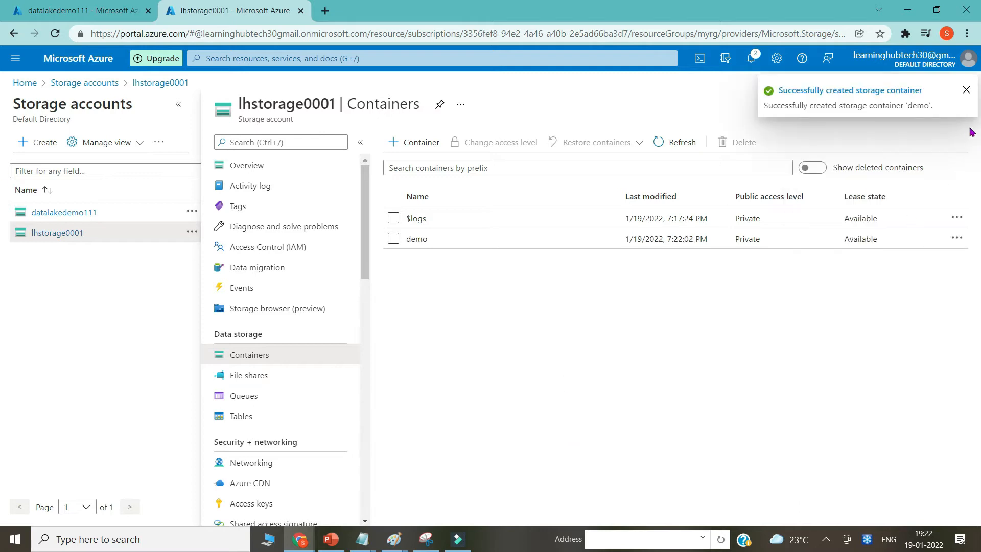
left_click(966, 91)
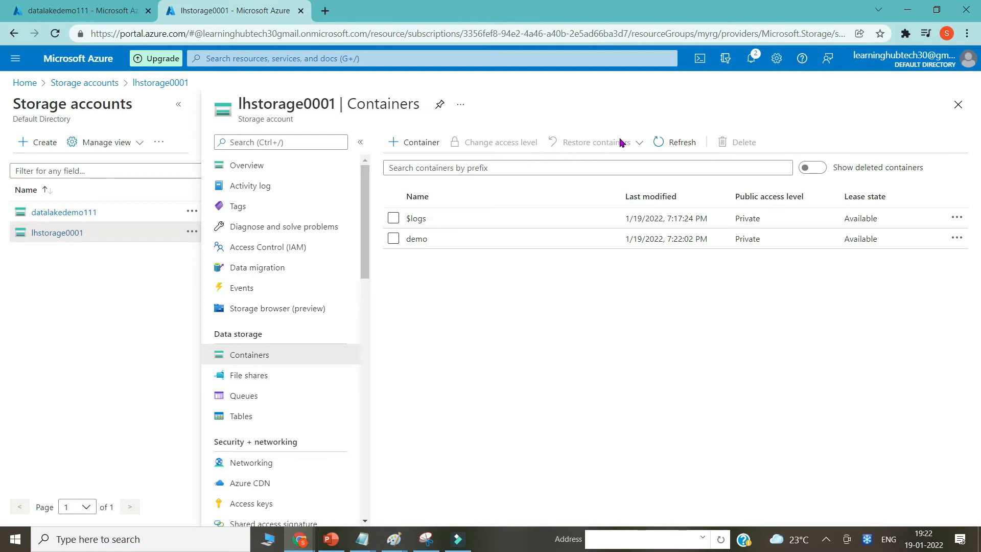
Create a private container named demo in the datalakedemo111 storage account
left_click(77, 11)
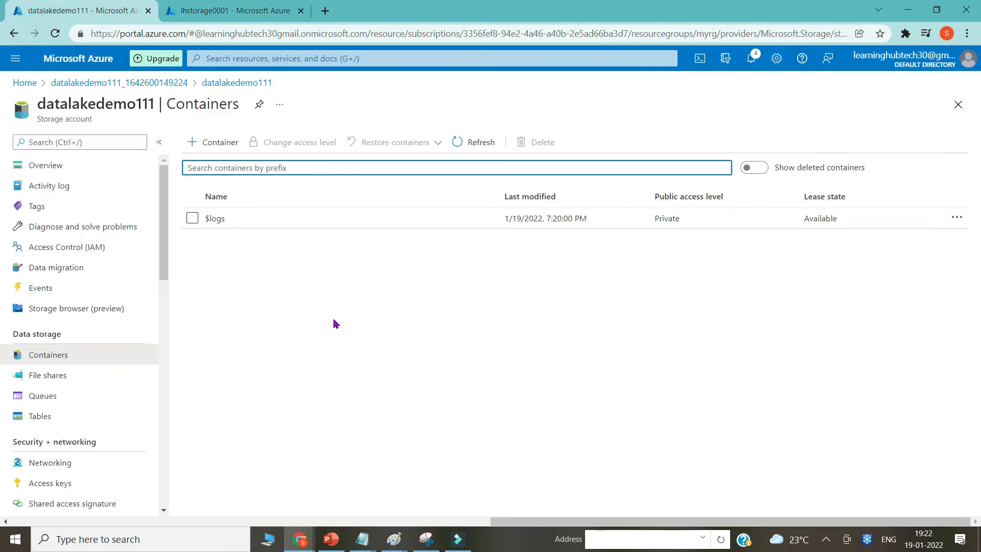
left_click(204, 146)
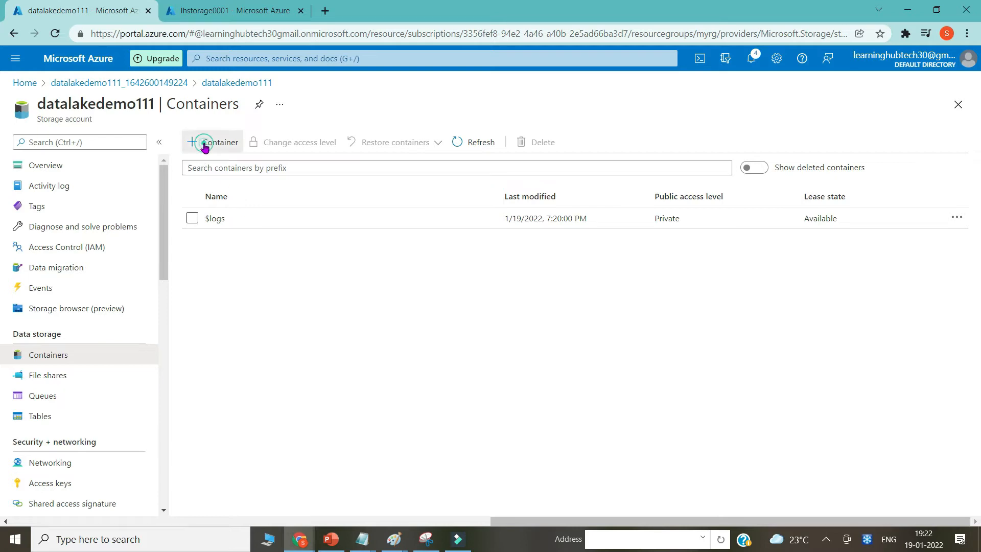
type("demo")
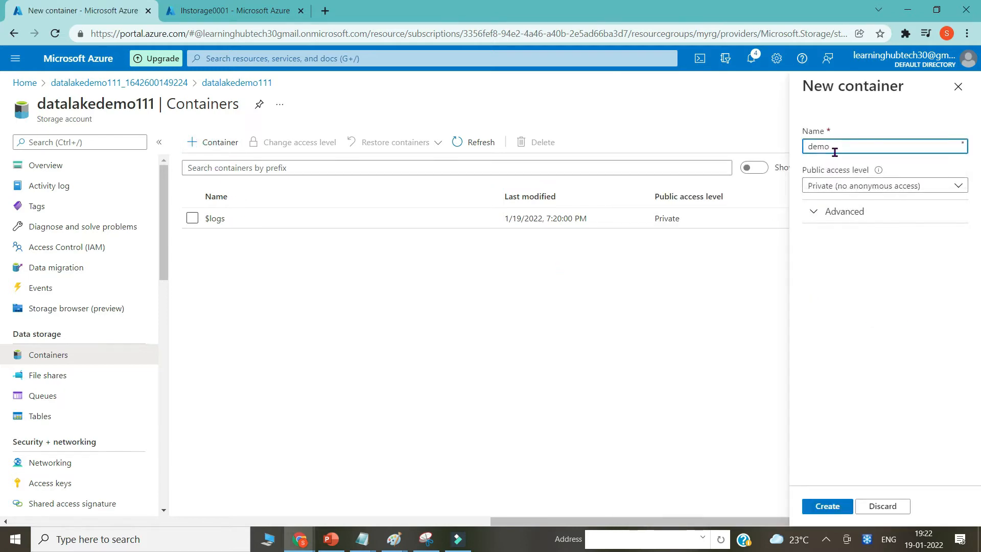
left_click(828, 506)
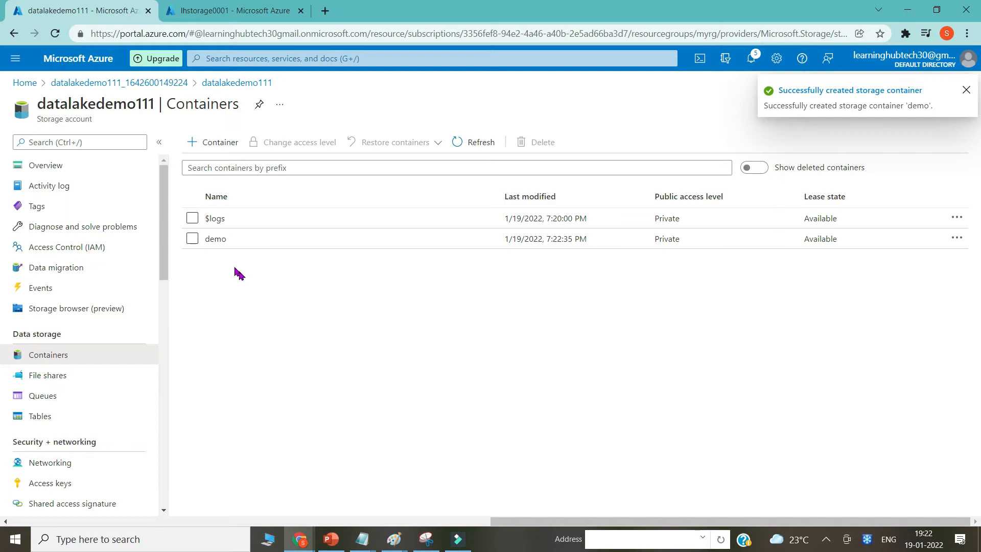
Open the demo container of datalakedemo111 and add a directory named Folder1
left_click(216, 241)
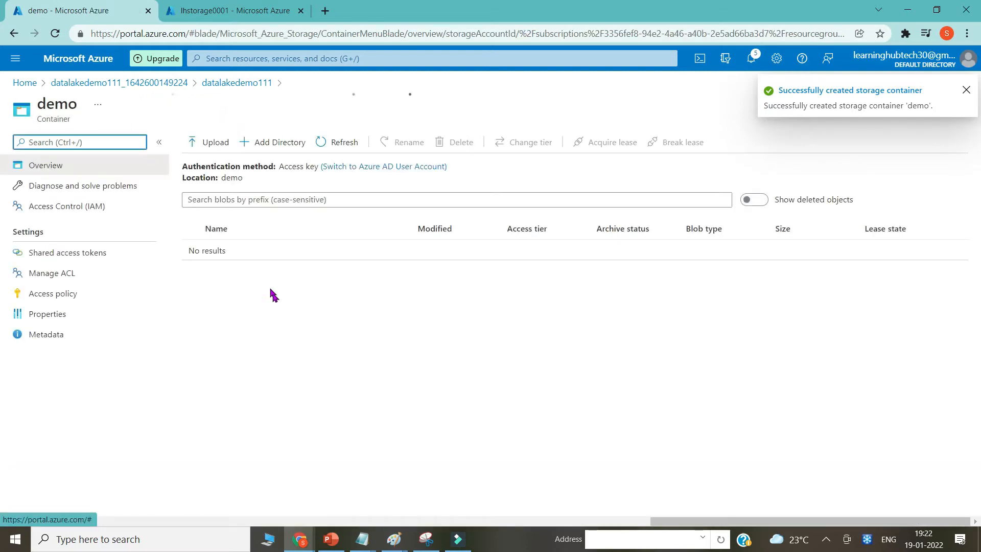
left_click(269, 145)
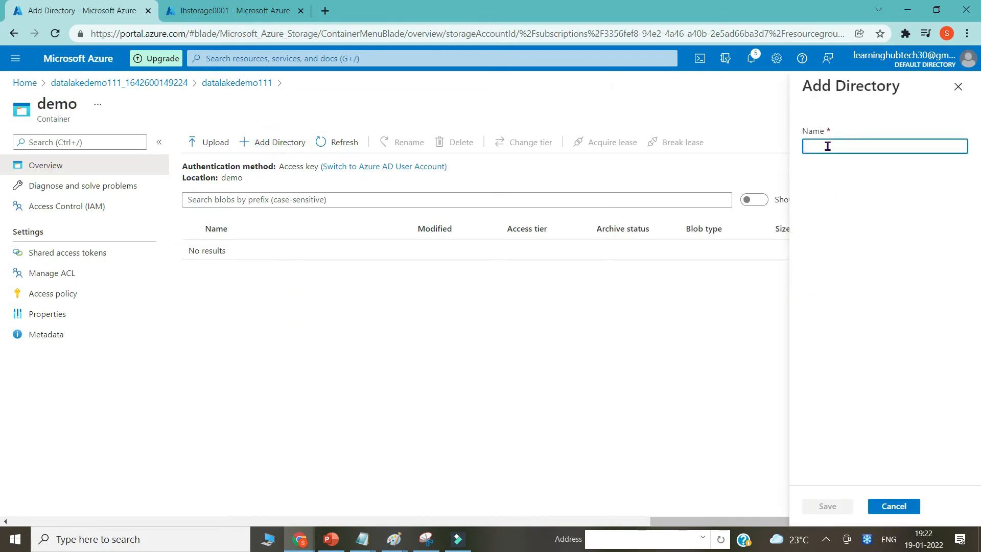
type("Folder1")
left_click(828, 506)
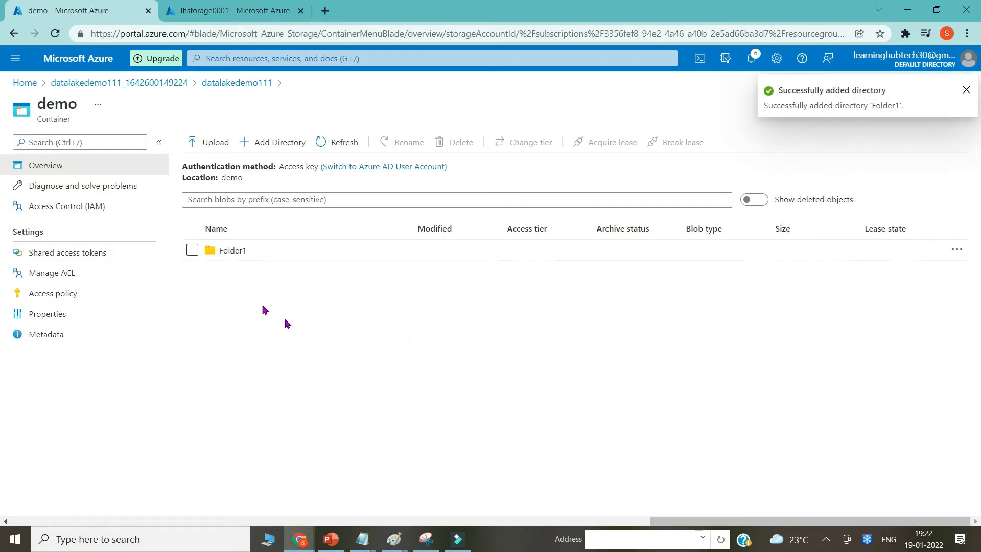
left_click(223, 253)
left_click(199, 142)
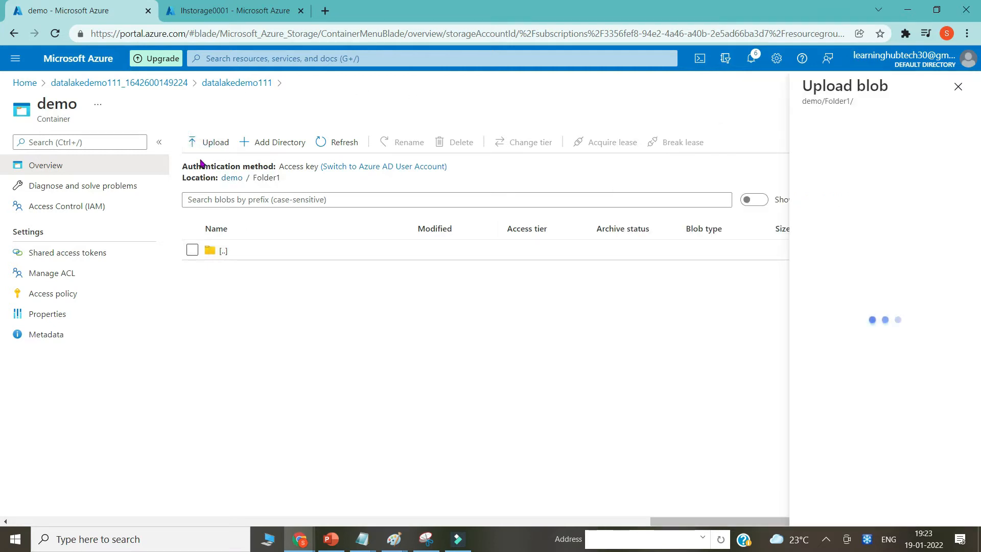
left_click(957, 140)
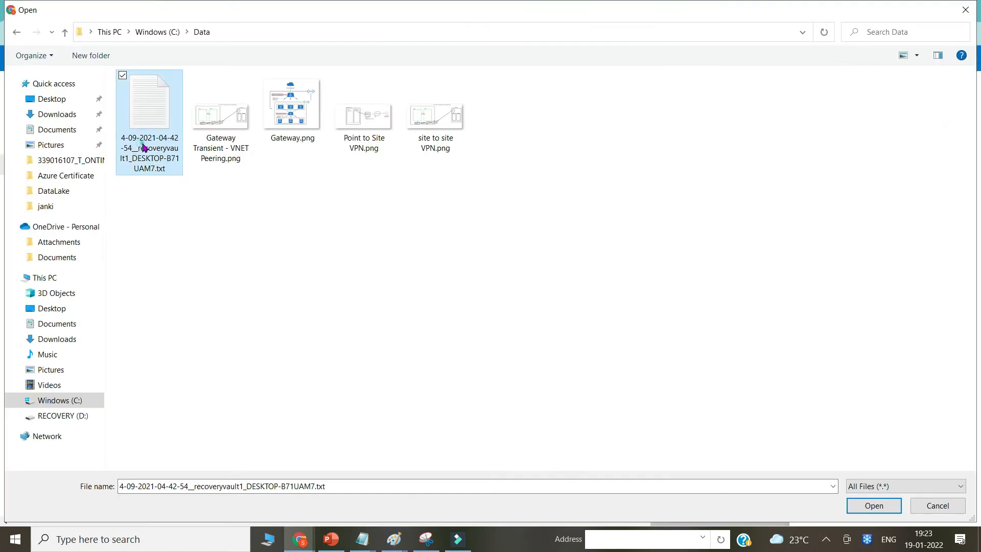
key("shift+Right")
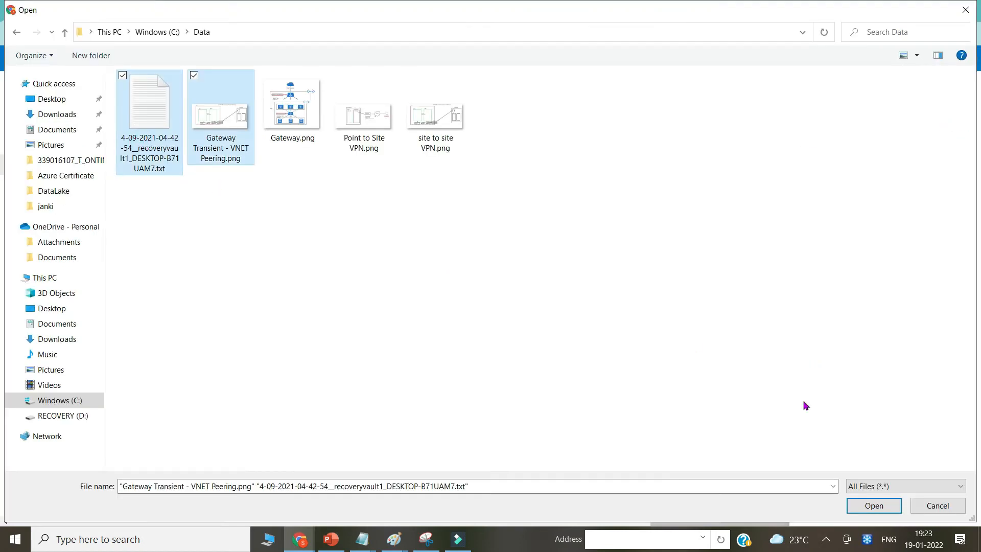
left_click(874, 506)
left_click(829, 237)
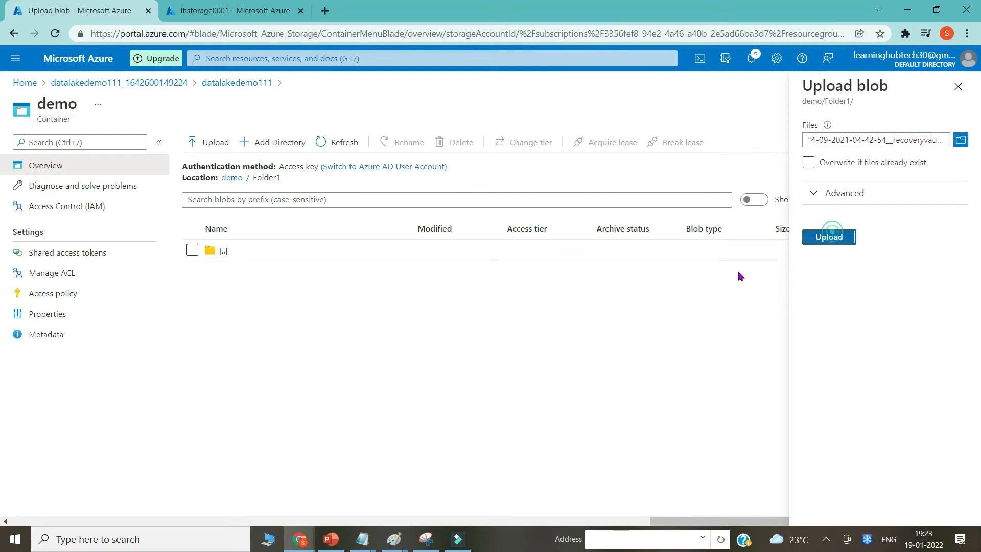
Open the demo container of lhstorage0001 in the other browser tab and choose Point to Site VPN.png as the blob to upload
left_click(216, 7)
left_click(417, 239)
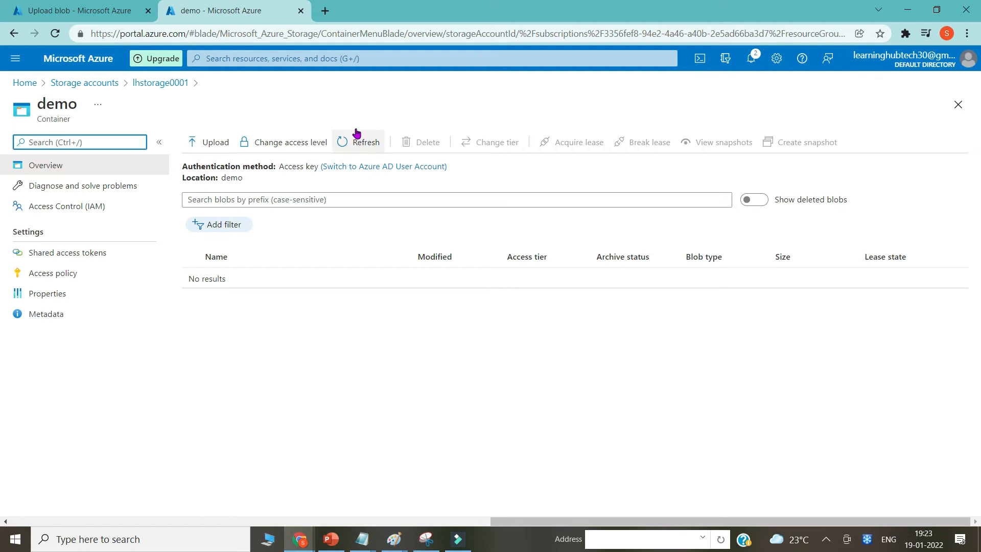
left_click(203, 141)
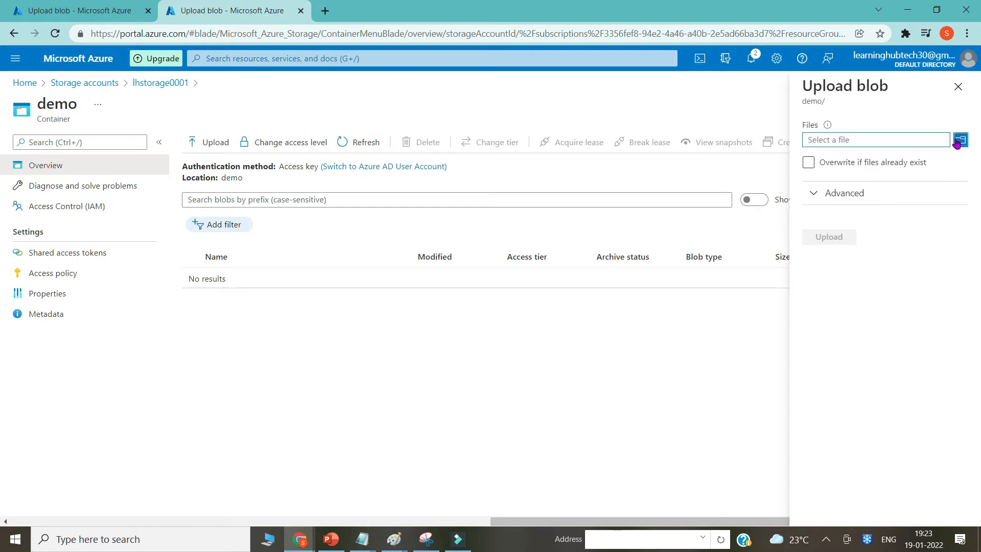
left_click(959, 141)
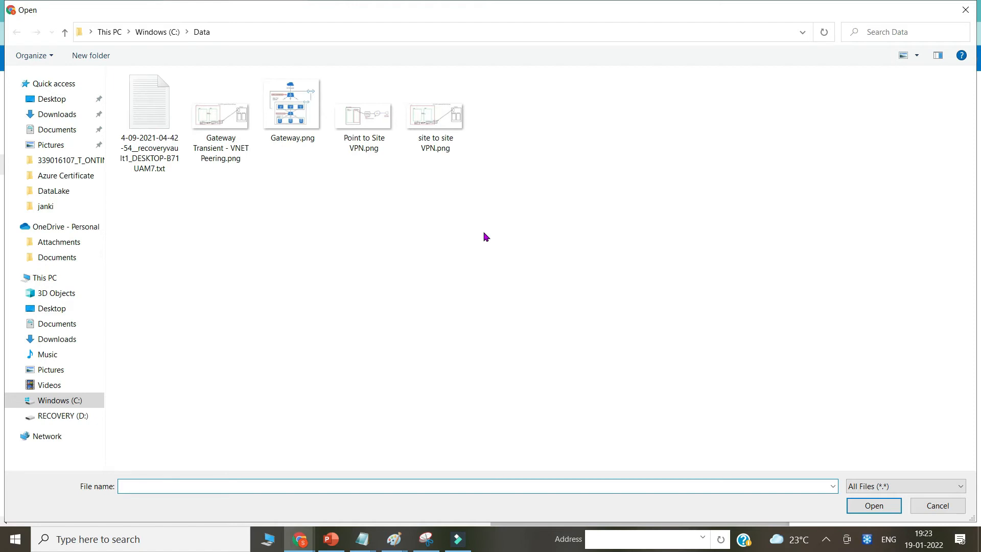
left_click(357, 143)
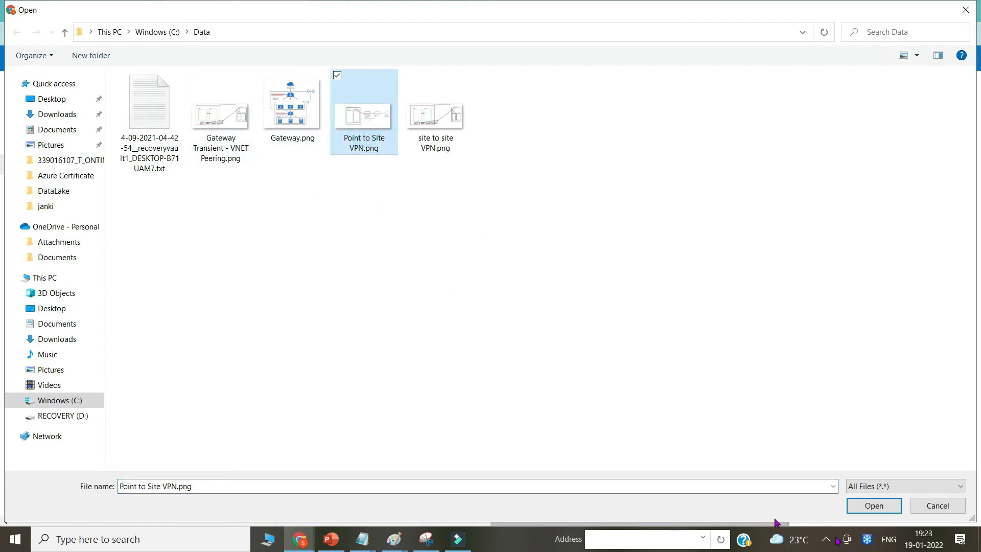
left_click(875, 506)
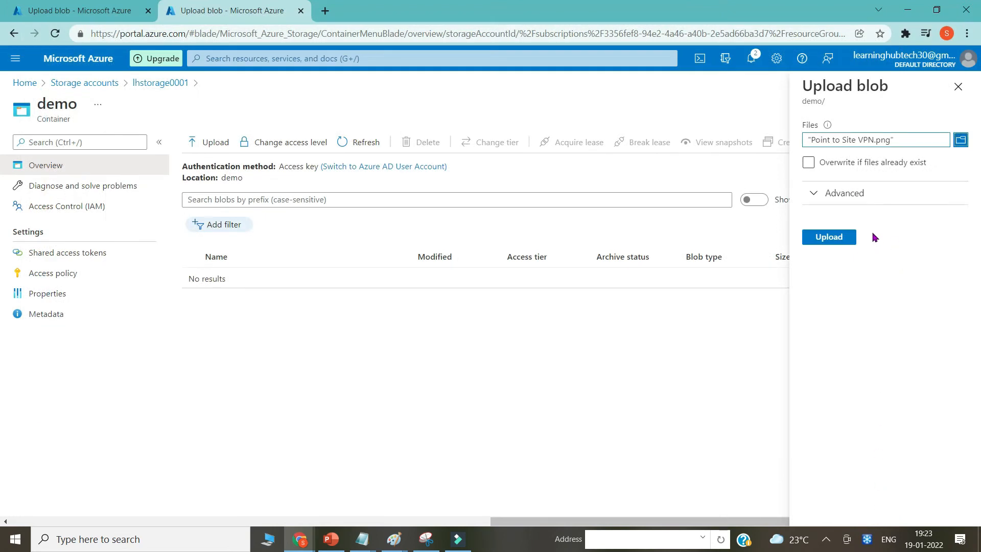
Set the advanced upload folder to folder1 and upload the chosen file
left_click(818, 196)
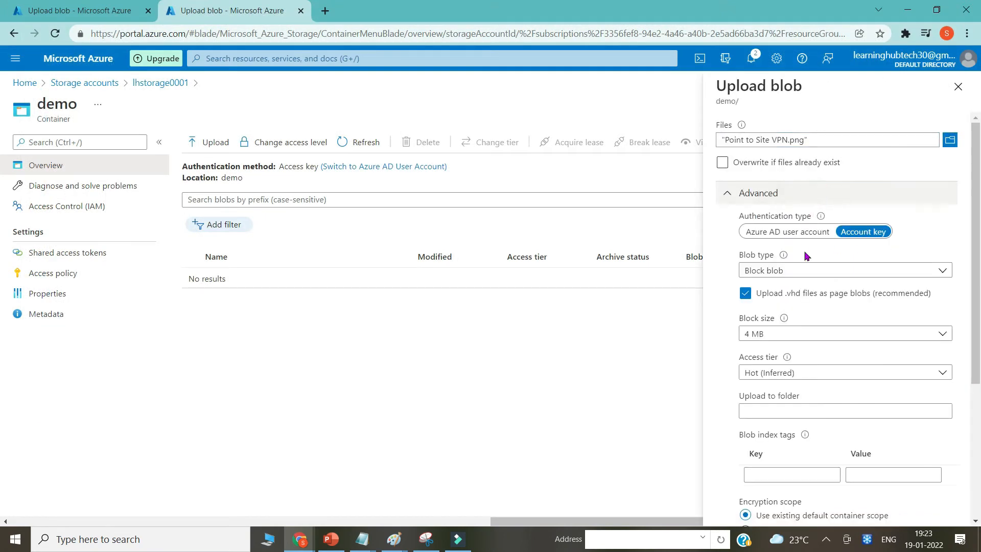
left_click(770, 412)
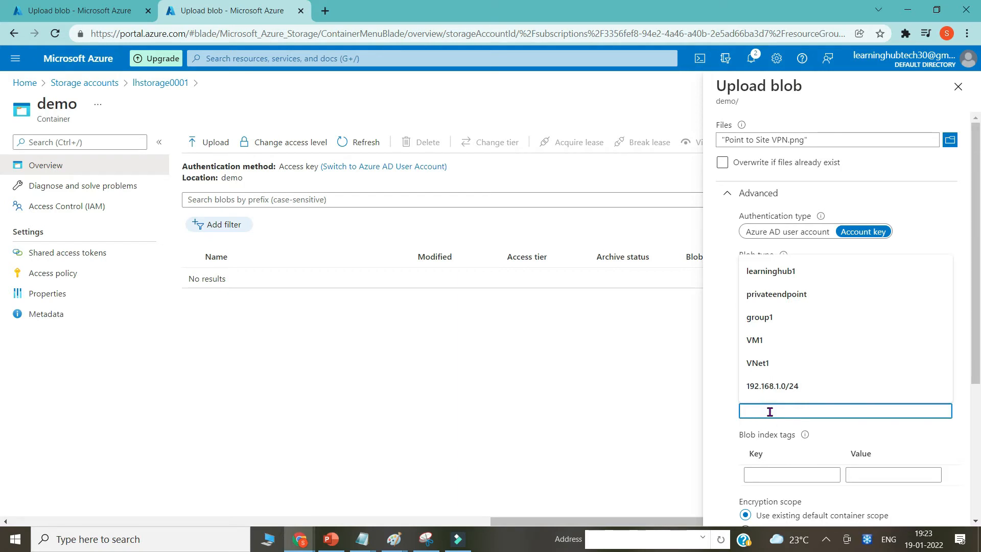
type("folder1")
scroll(767, 435, "down", 4)
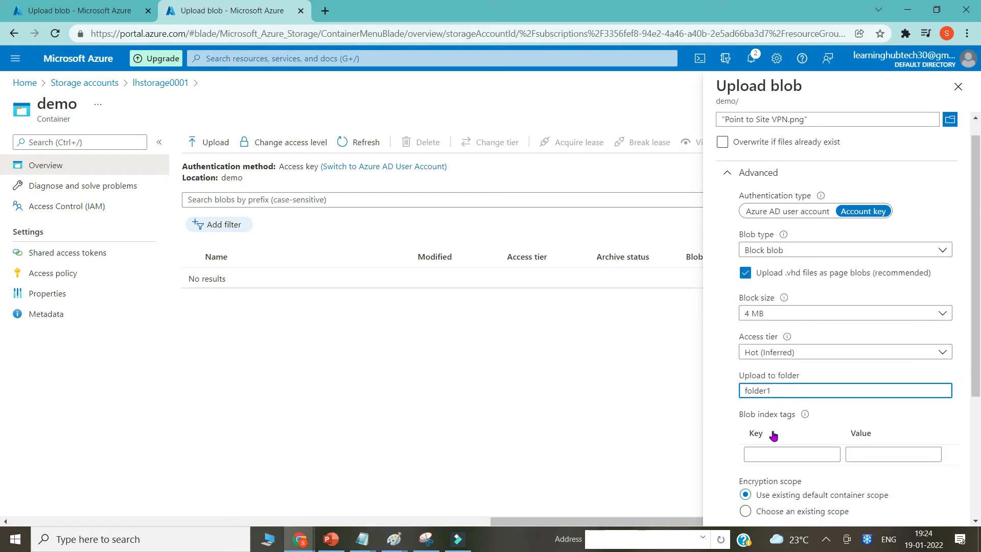
left_click(741, 483)
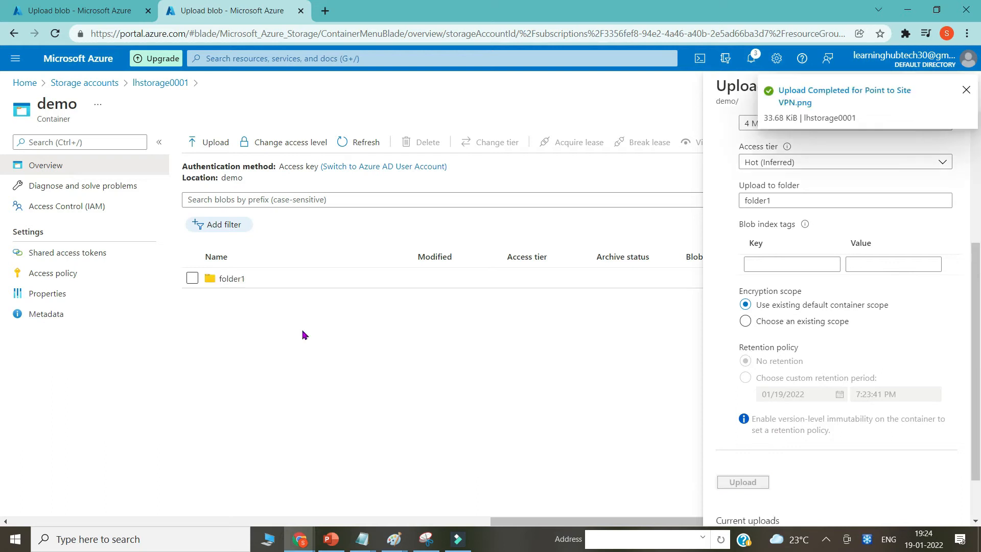
Open folder1 in lhstorage0001's demo container and compare its contents with Folder1 in datalakedemo111
left_click(227, 280)
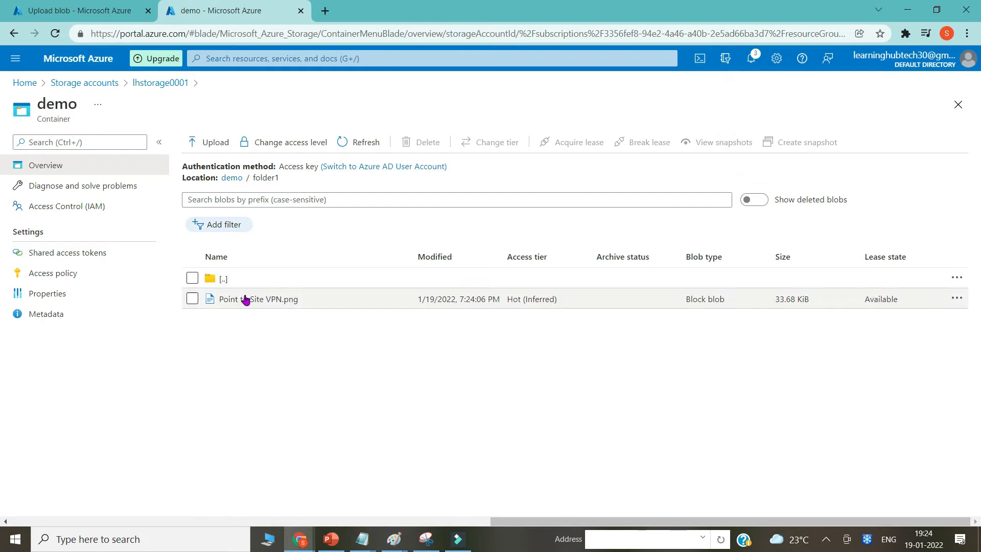
left_click(91, 16)
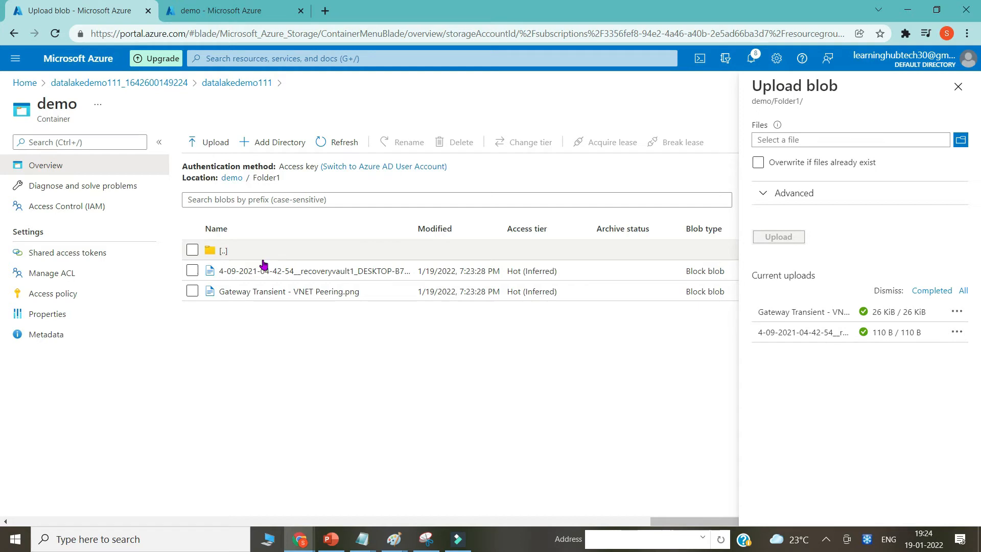
left_click(235, 16)
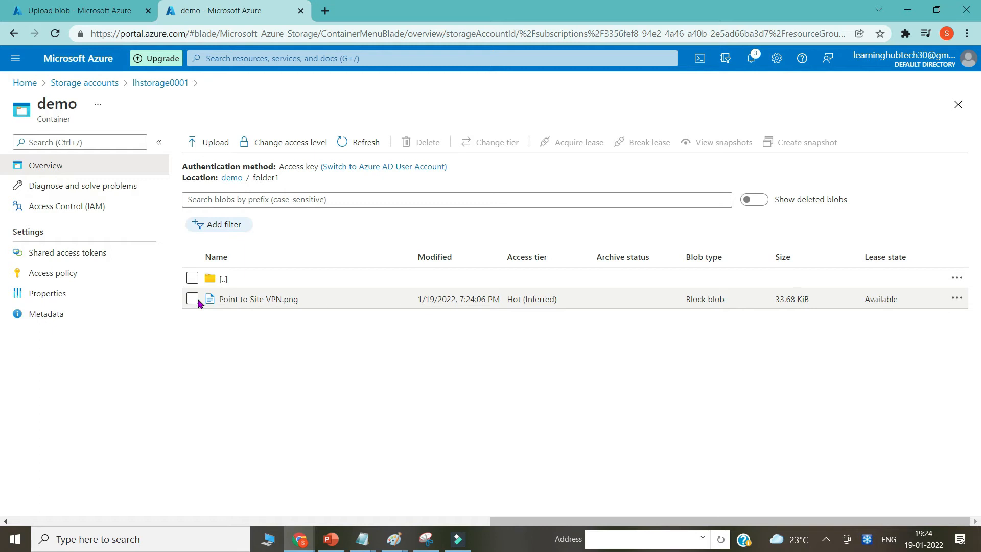
left_click(97, 14)
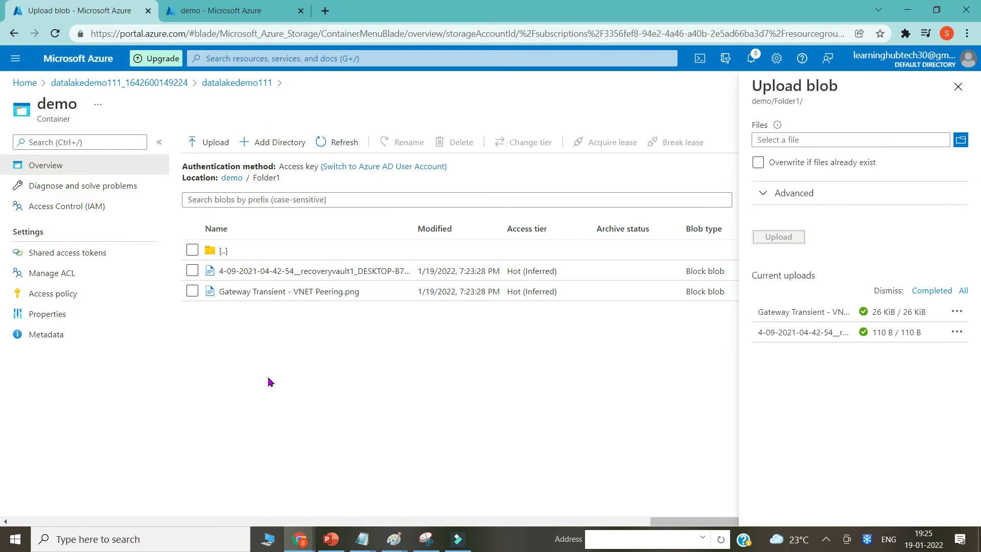
Close the upload pane, return to the root of datalakedemo111's demo container and view the ACL permissions of Folder1
left_click(959, 86)
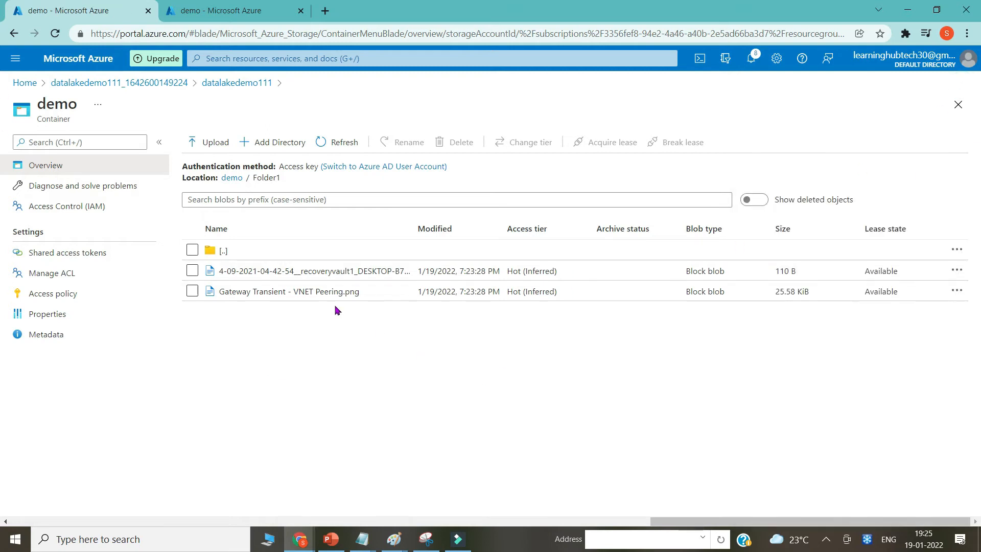
left_click(227, 181)
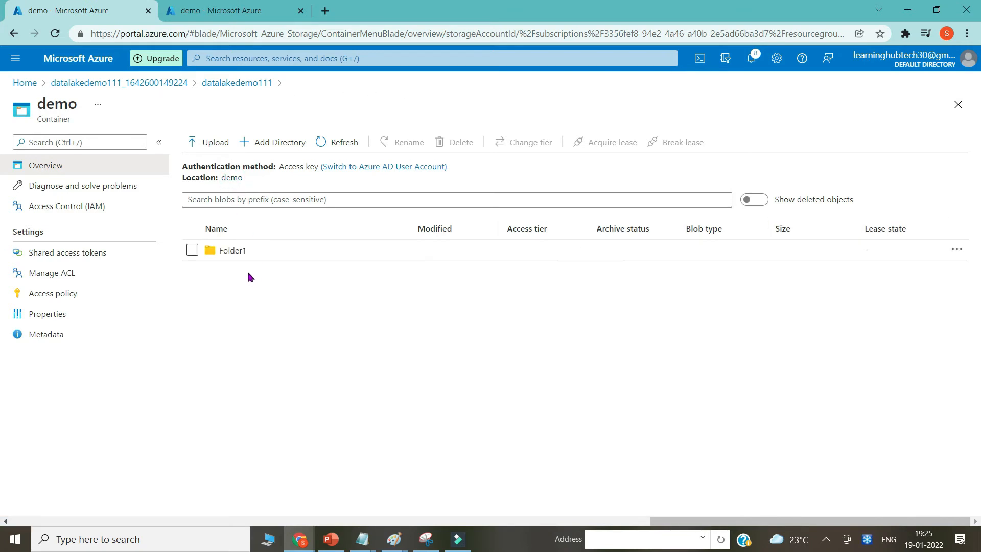
right_click(235, 256)
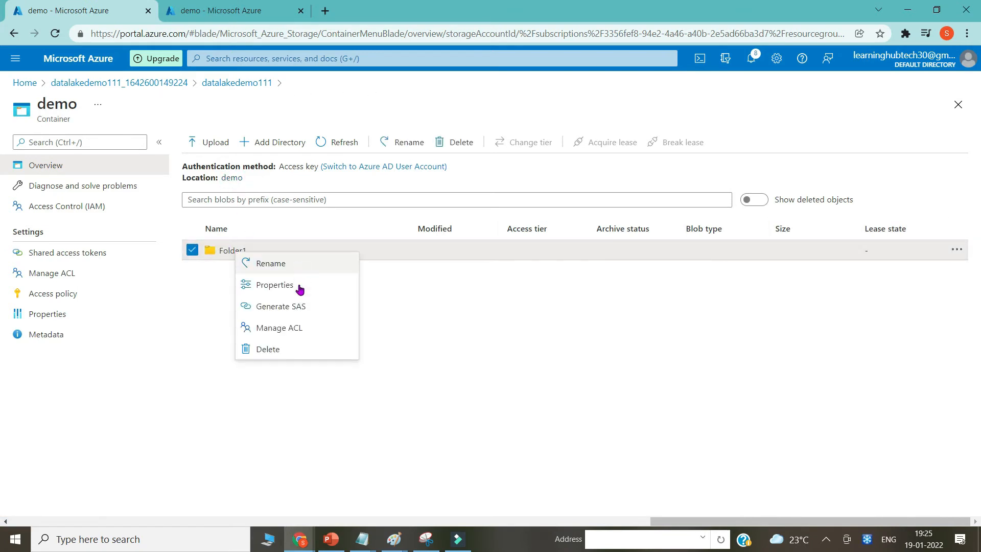
left_click(282, 330)
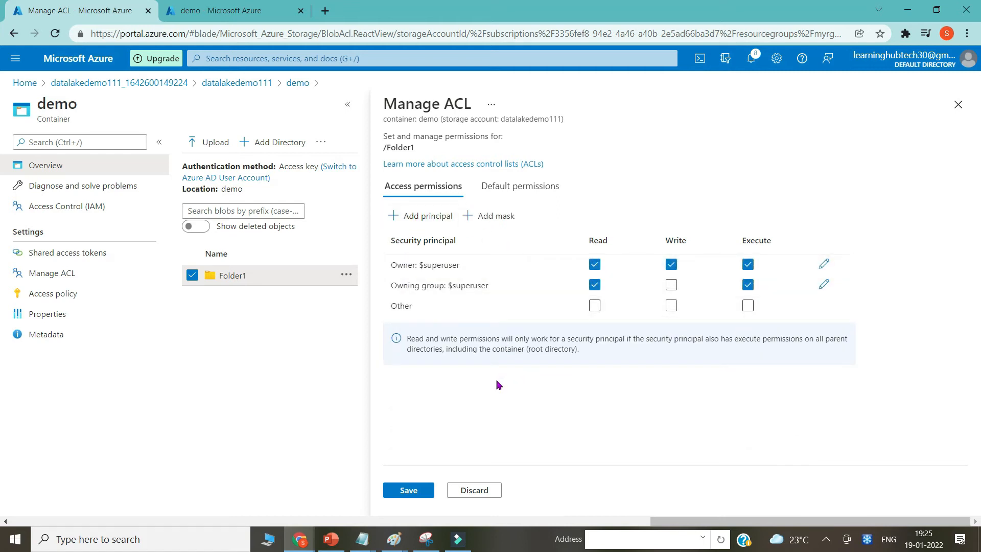
Return to the root of lhstorage0001's demo container and select folder1 to check its available options
left_click(212, 10)
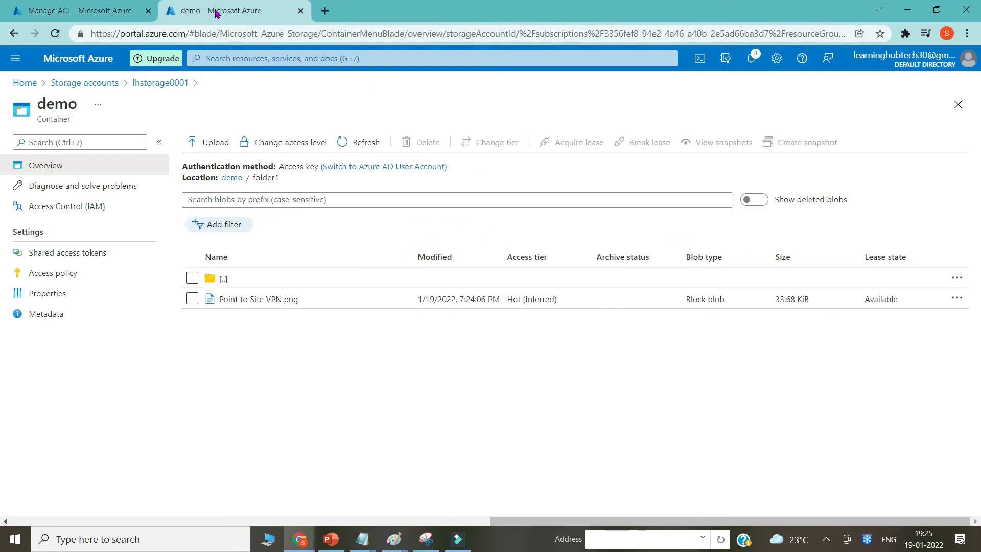
left_click(233, 178)
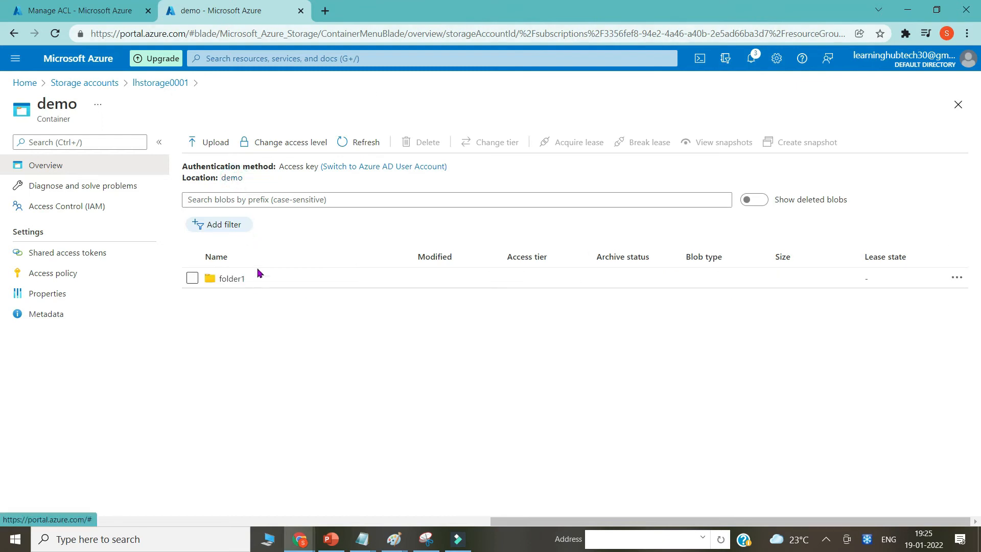
left_click(222, 280)
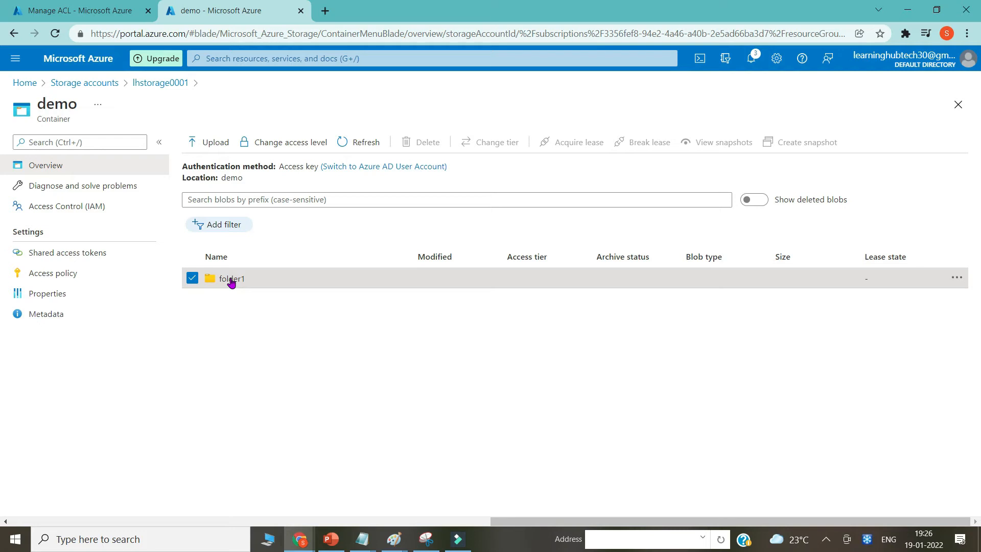
Switch to Paint and draw two wide rectangles side by side with a gap between them, adjusting their positions on the blank canvas
left_click(394, 539)
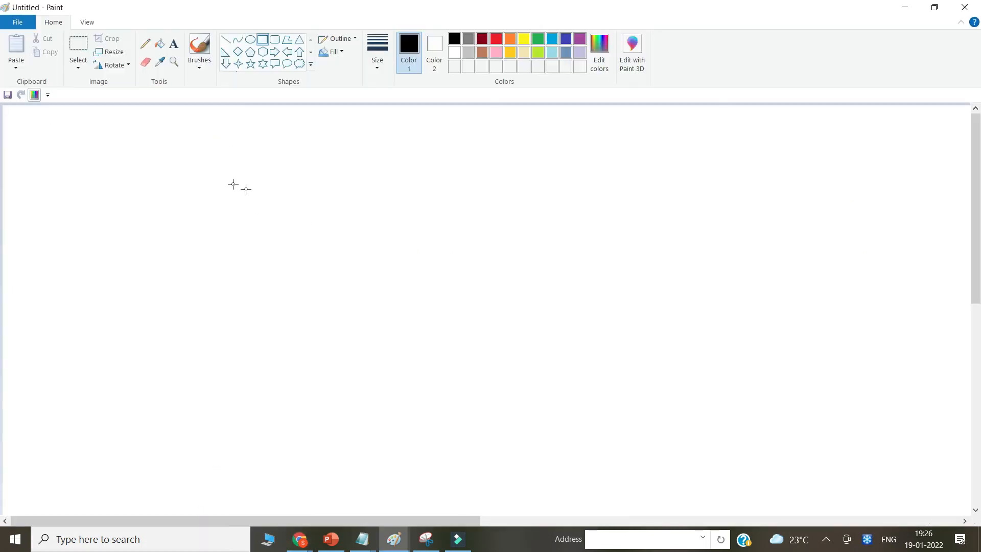
mouse_move(227, 188)
left_mouse_down()
mouse_move(426, 235)
mouse_move(434, 250)
left_mouse_up()
left_click_drag(351, 222, 310, 233)
left_click_drag(666, 190, 864, 244)
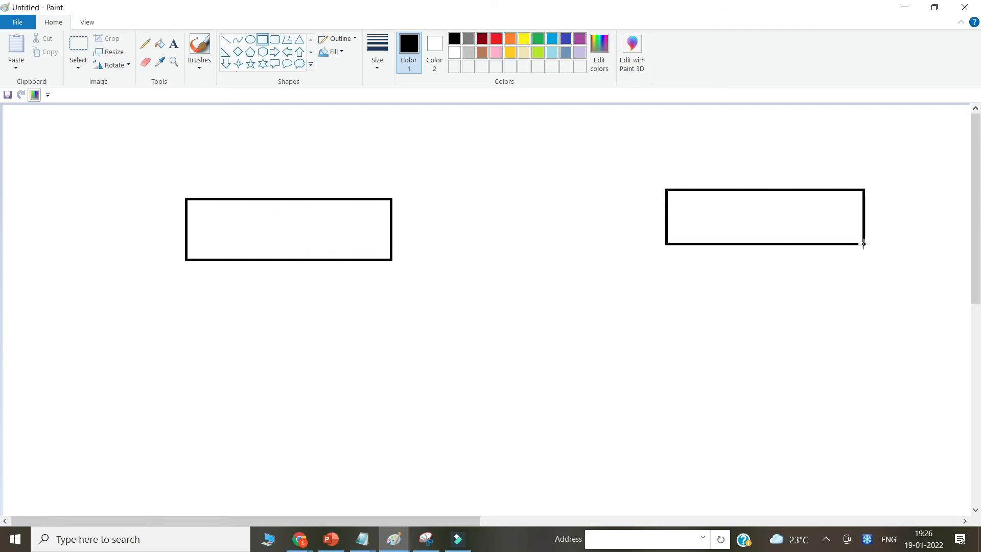
left_click_drag(804, 225, 797, 226)
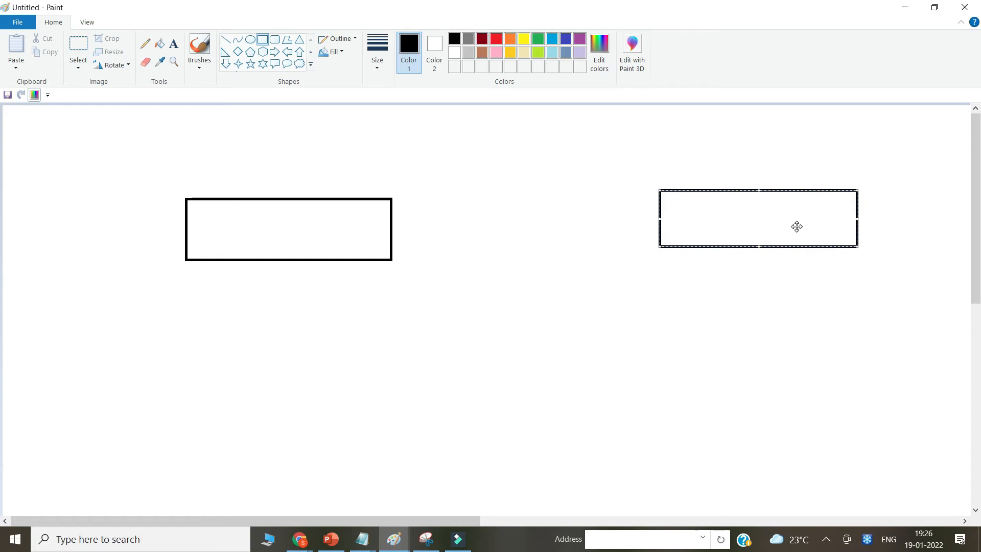
Title the two rectangles "Blob Storage" and "Data Lake Storage Gen 2", and label the inside of each one "Container"
left_click(173, 44)
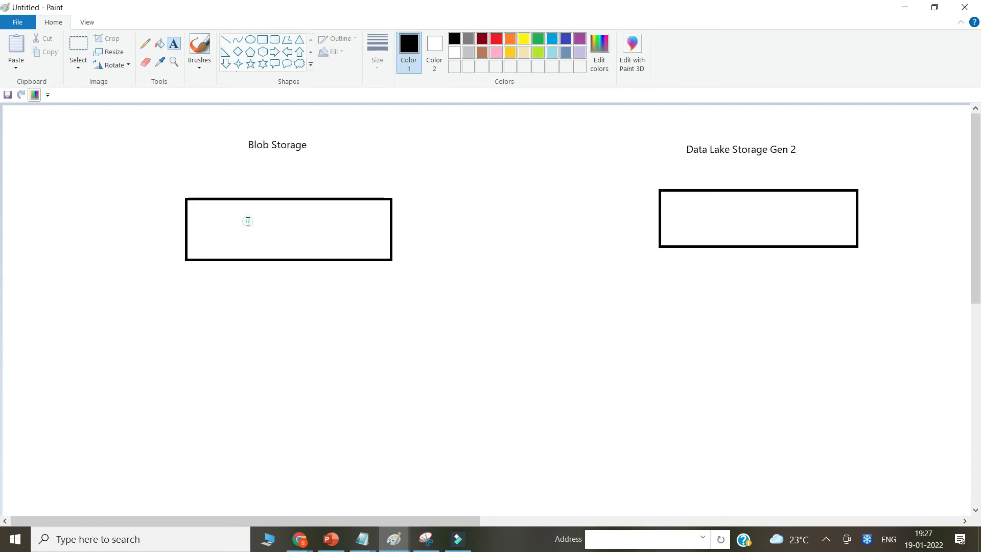
left_click(248, 221)
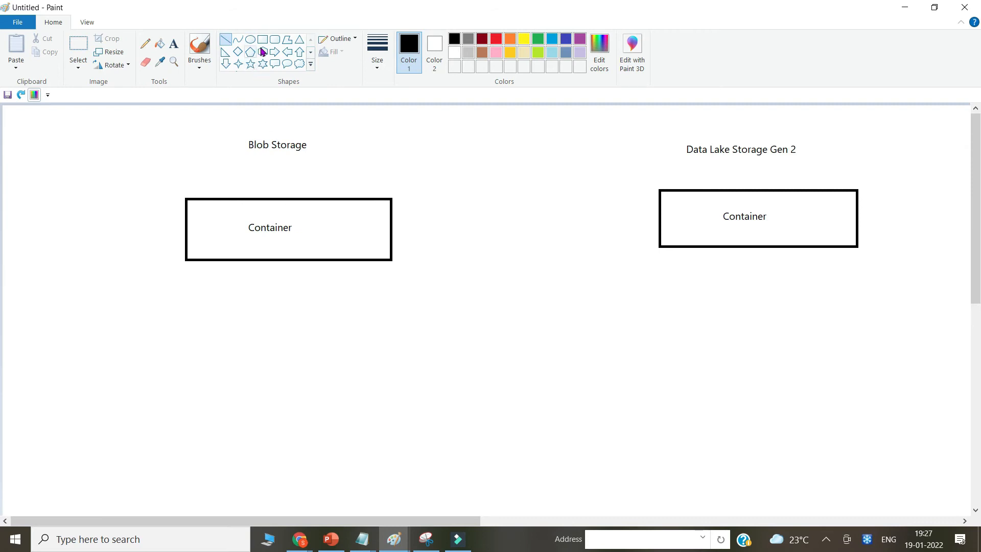
Draw three small rectangles in a row below the Blob Storage container and connect each one to it with a straight line
left_click(263, 41)
left_click_drag(84, 308, 155, 355)
left_click_drag(224, 308, 294, 354)
left_click_drag(368, 306, 443, 353)
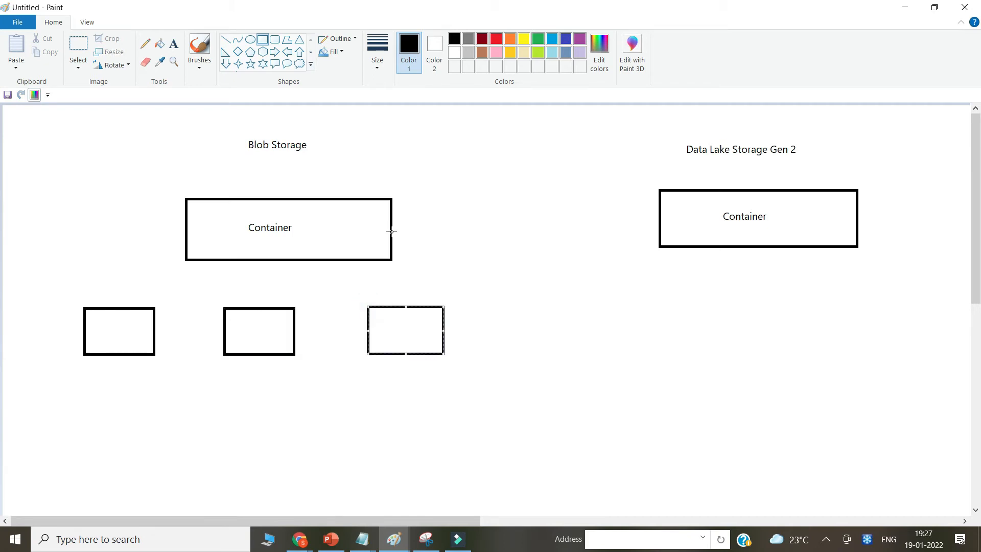
left_click(226, 39)
left_click_drag(125, 308, 212, 262)
left_click_drag(266, 308, 271, 260)
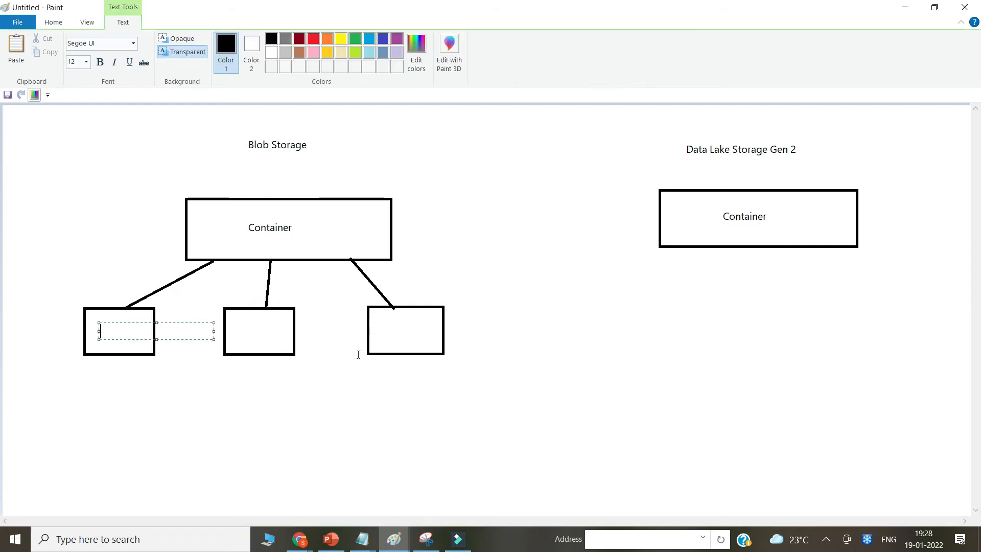
Label each of the three small rectangles under the Blob Storage container "blob"
type("blo")
key("BackSpace")
type("lo")
left_click_drag(135, 333, 61, 328)
key("ctrl+c")
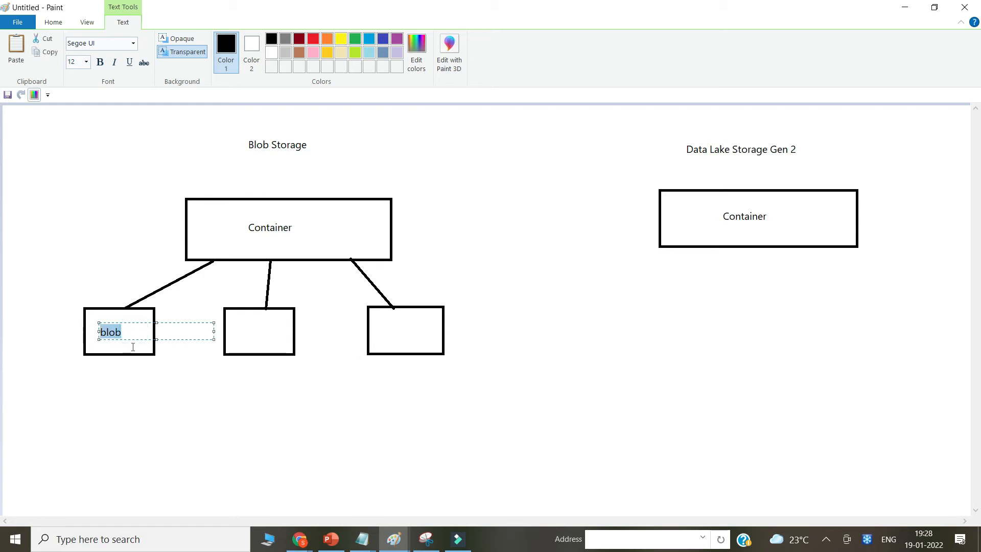
left_click(249, 334)
left_click(244, 323)
key("ctrl+v")
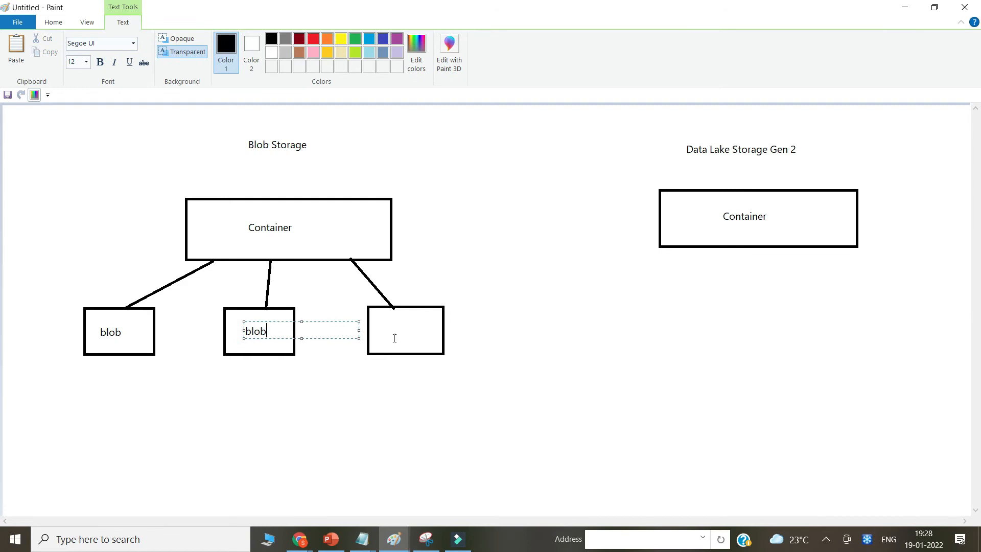
left_click(392, 331)
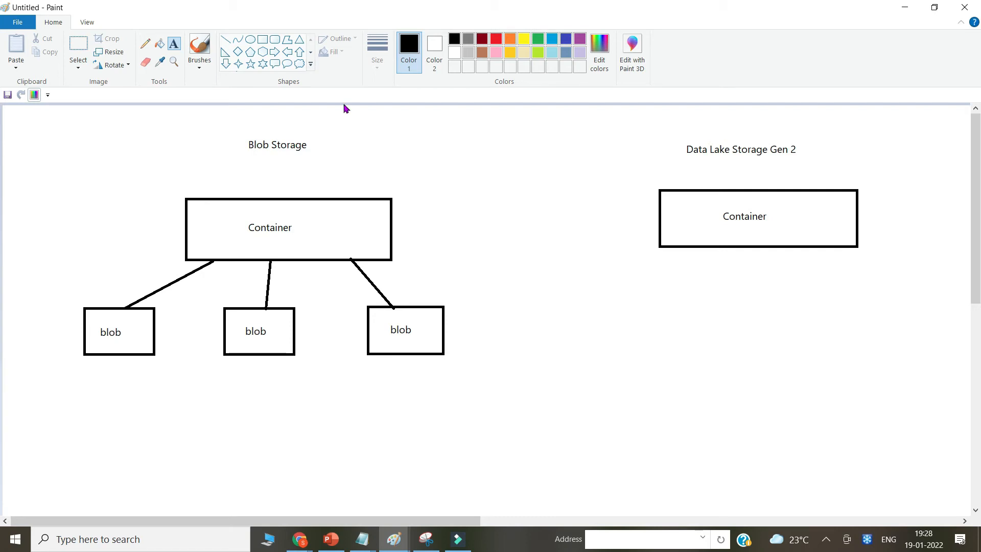
Draw a "Folder" box linked below the Data Lake Storage Gen 2 container and a "File" box linked below the folder
left_click(262, 40)
left_click_drag(740, 296, 872, 339)
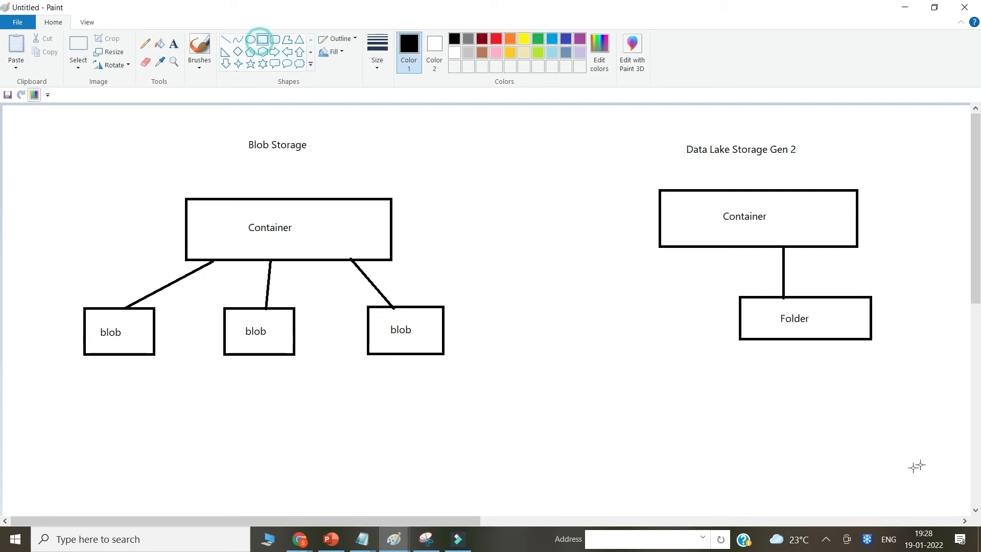
mouse_move(861, 388)
left_mouse_down()
mouse_move(877, 423)
mouse_move(953, 433)
mouse_move(892, 416)
left_mouse_up()
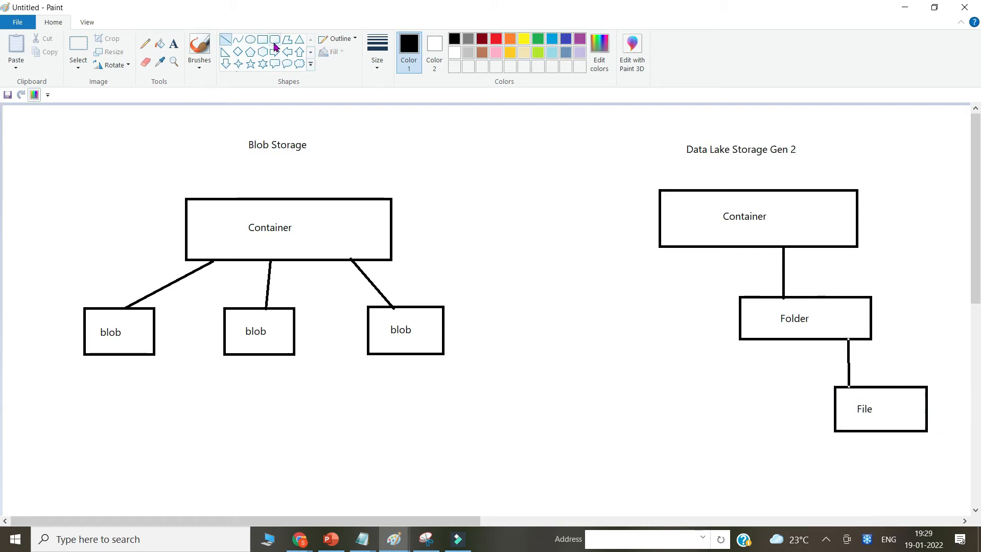